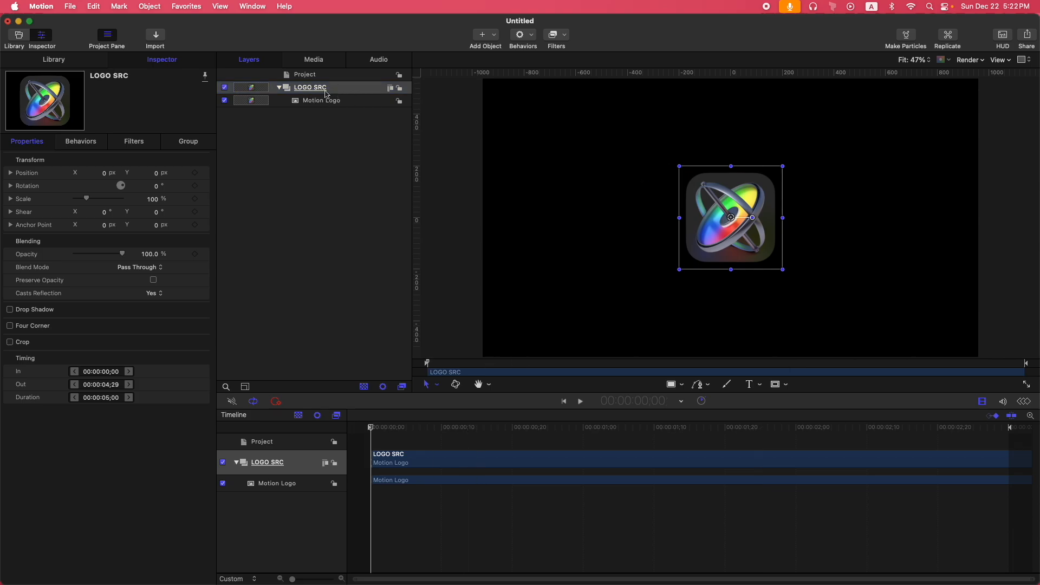
Step: Clone the LOGO SRC group into a new group named LOGO CLONE and hide the original
key(k)
click(225, 114)
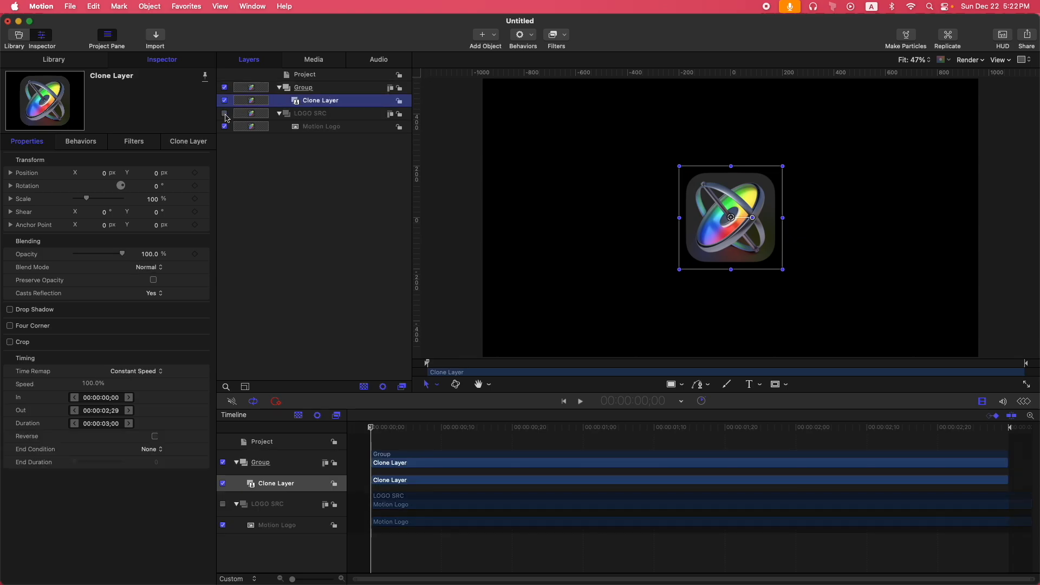
click(290, 88)
click(291, 88)
text(LOGO)
click(279, 100)
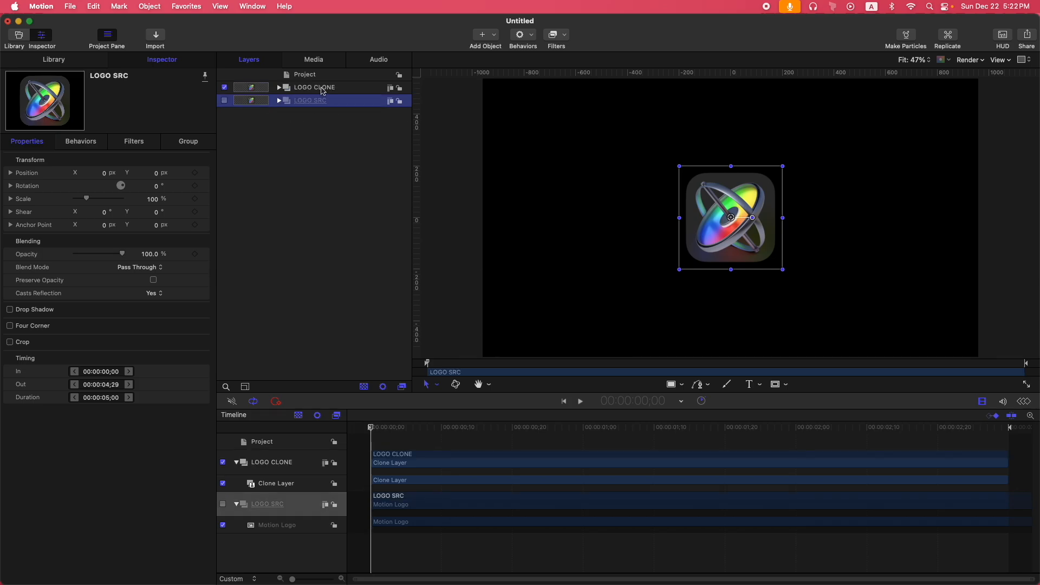
Step: Add a new group above LOGO CLONE and place a Gradient generator in it
click(322, 88)
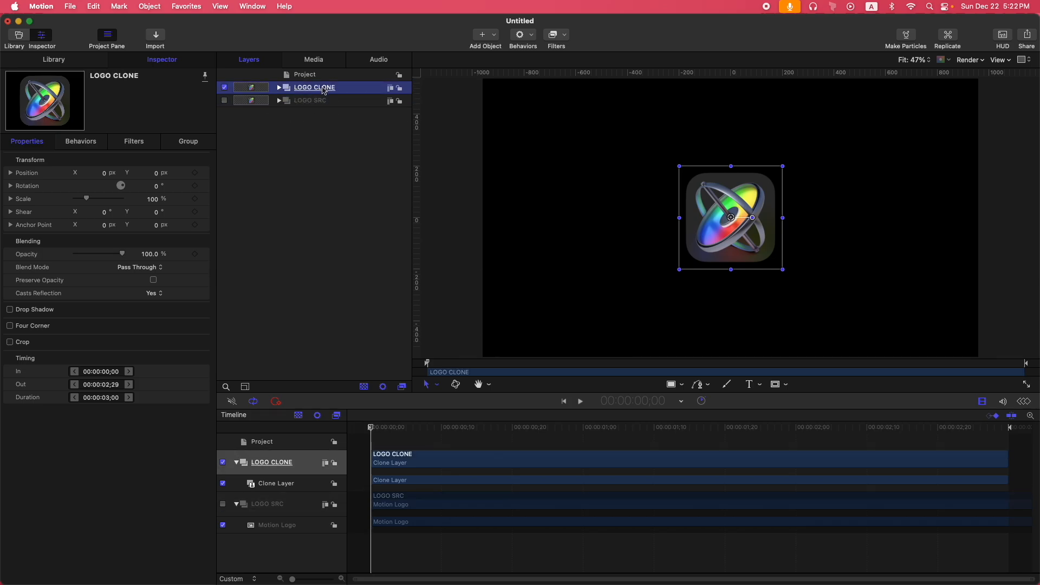
key(super+shift+n)
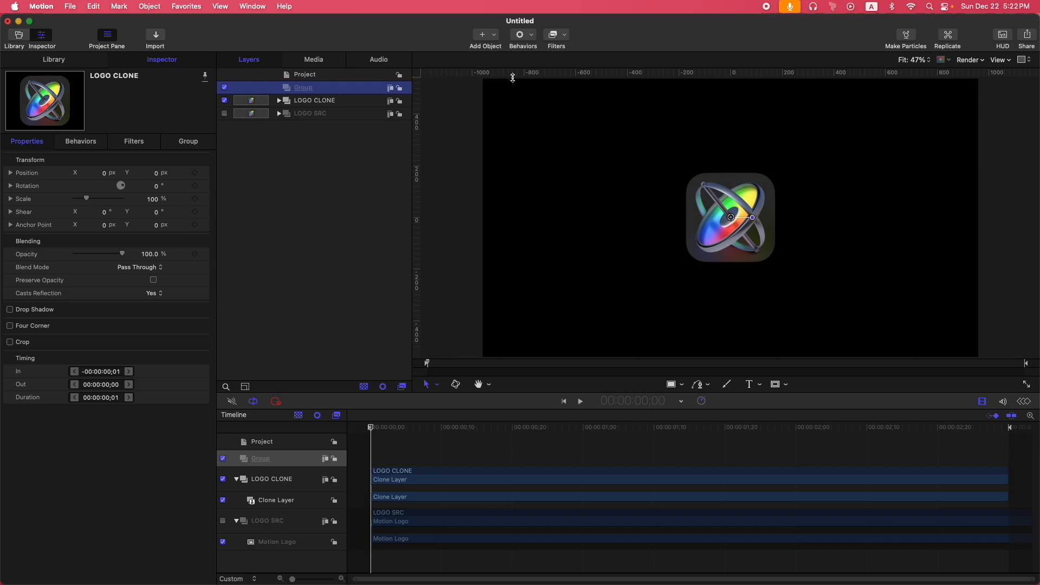
double_click(314, 89)
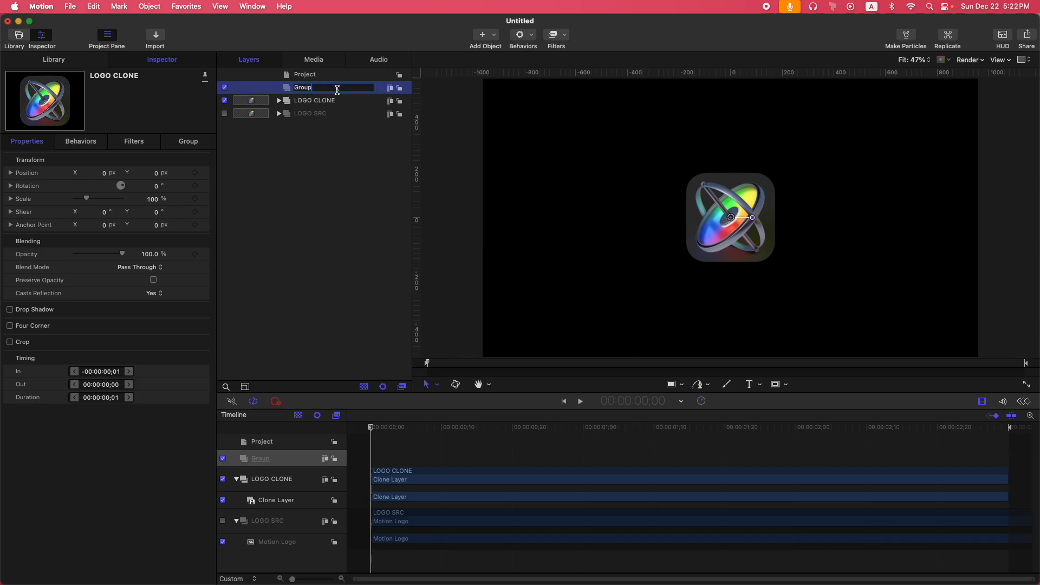
click(481, 36)
mouse_move(569, 153)
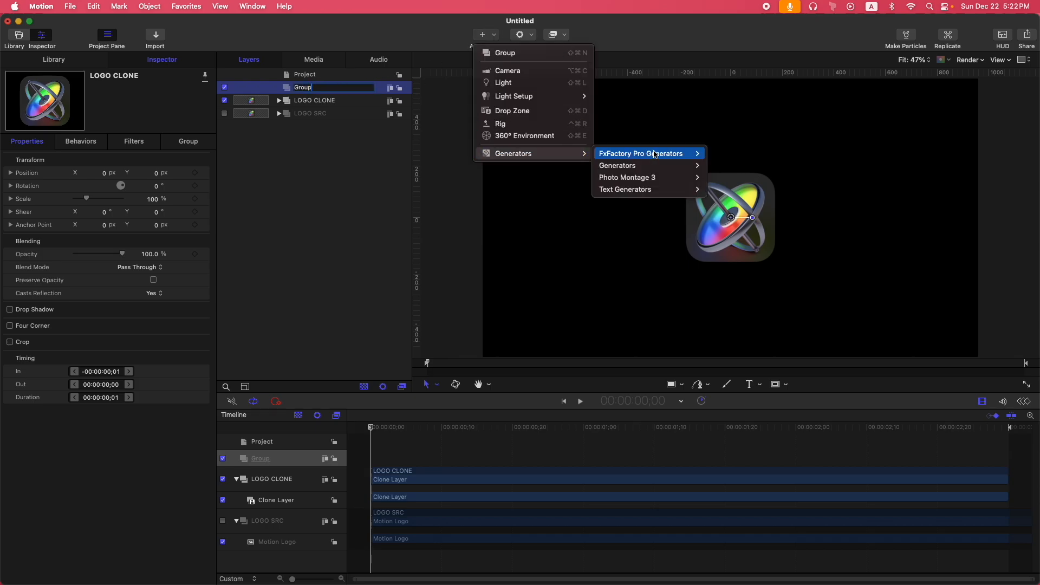
mouse_move(656, 154)
mouse_move(626, 166)
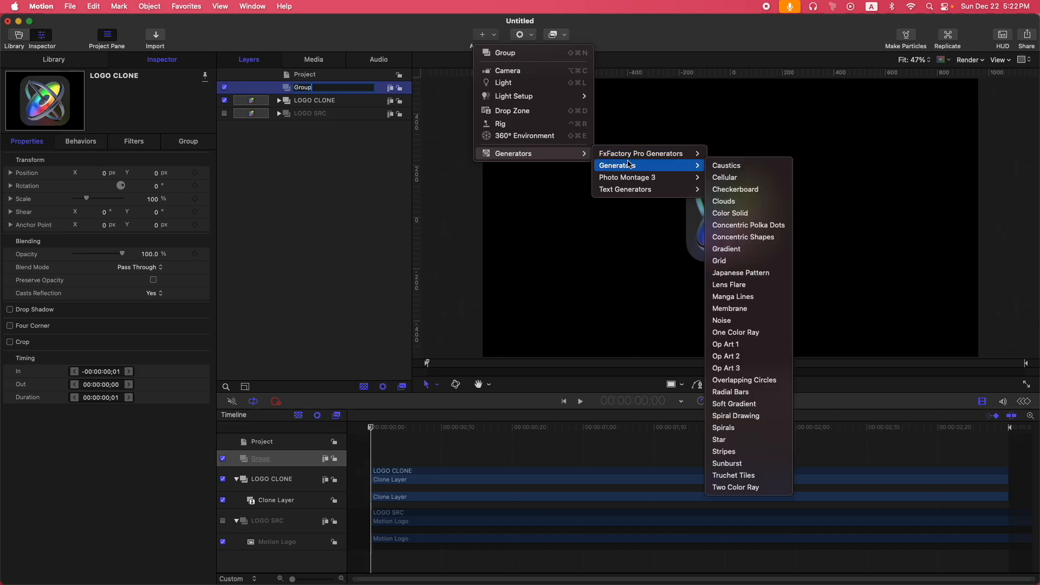
click(726, 249)
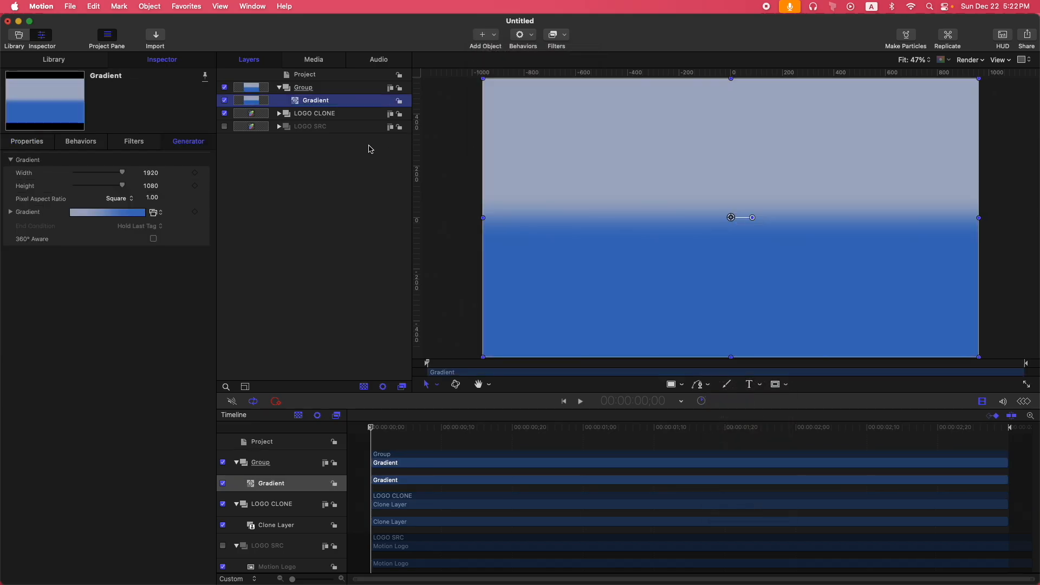
Step: Make the gradient a horizontal white-to-black blend from X -961.2 to 962.5 px, and mask it to a thin rectangular strip across the logo
click(10, 212)
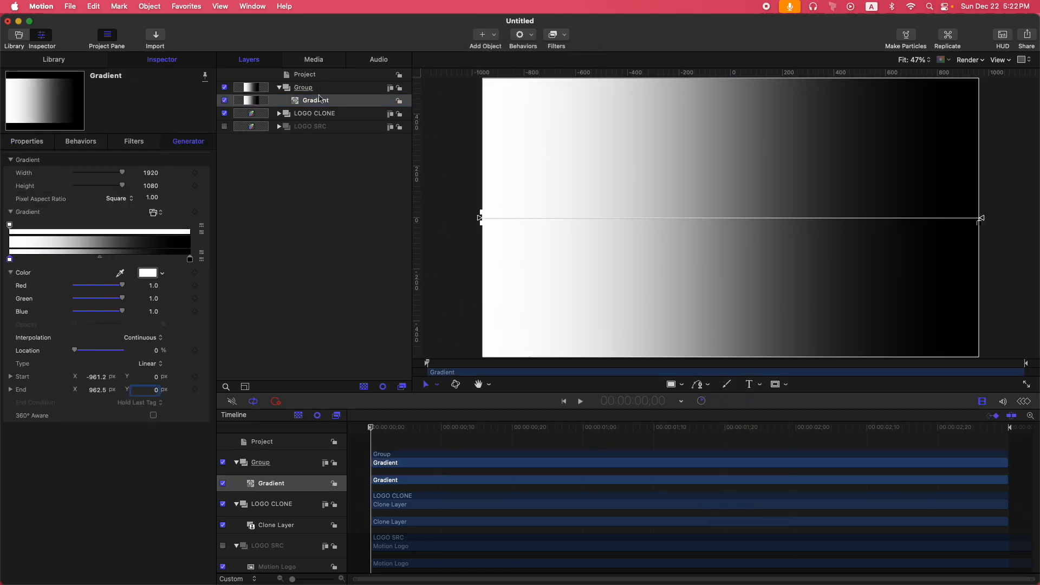
click(320, 89)
click(323, 102)
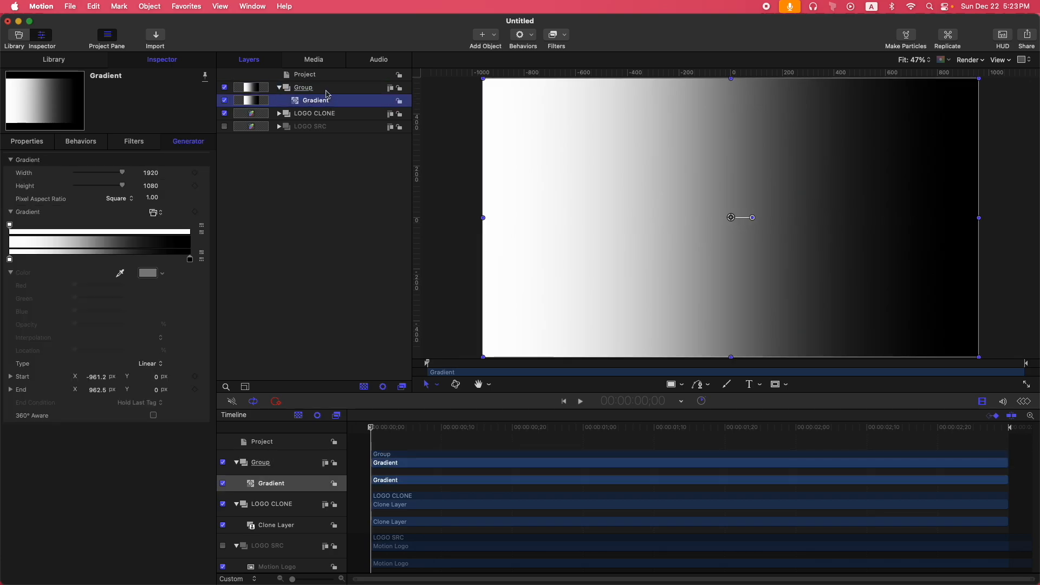
drag(630, 203, 869, 212)
Step: Duplicate the masked gradient and move the copy's rectangle mask to the lower left of the original strip
click(318, 102)
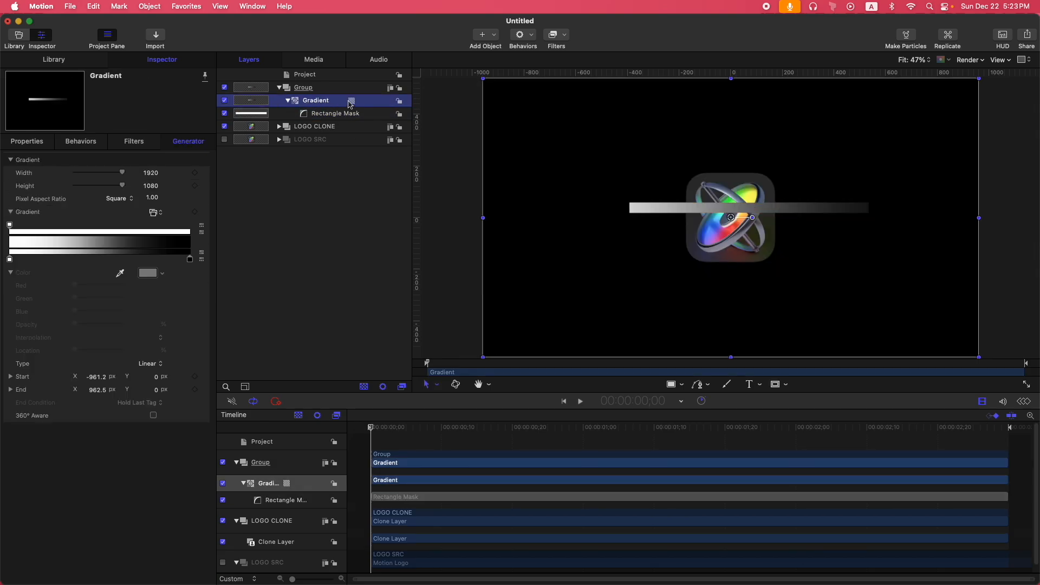
key(super+d)
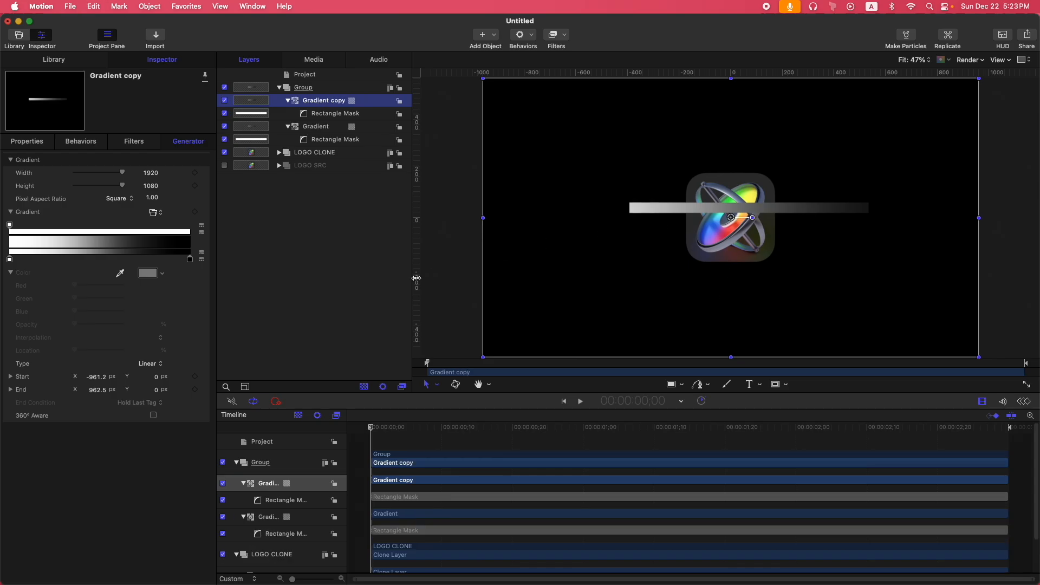
click(332, 114)
drag(753, 210, 616, 239)
Step: Duplicate the second strip, position it at about X 1056, Y -93.4 px, and move its mask up beside the logo's upper right
click(324, 100)
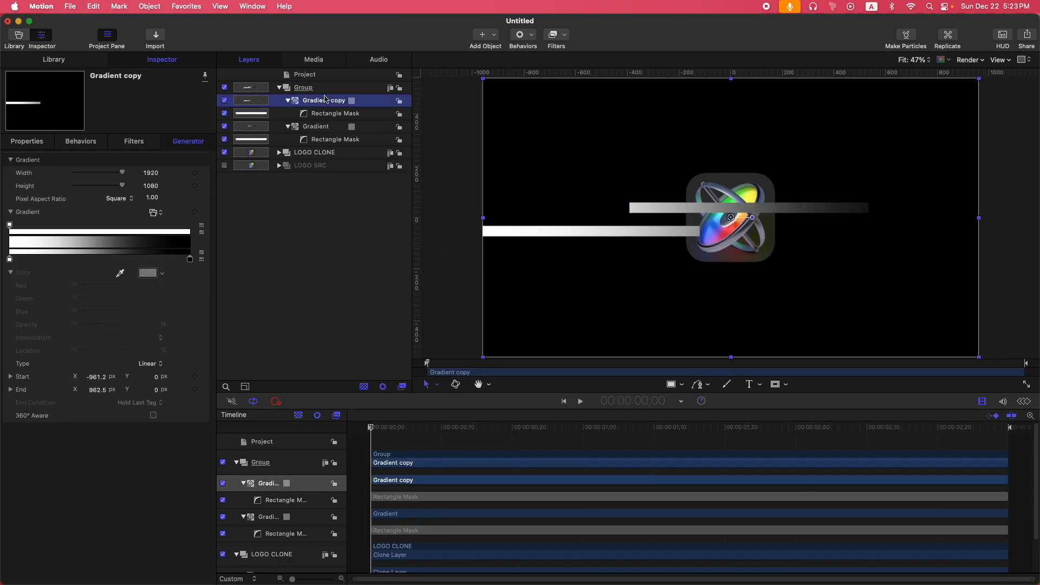
key(super+d)
click(27, 141)
drag(97, 173, 261, 145)
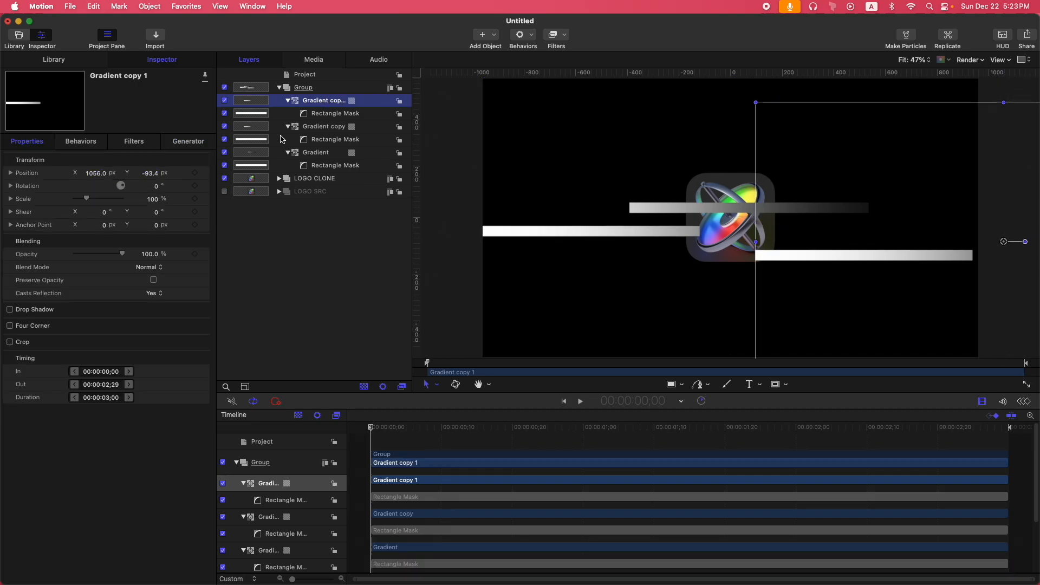
click(335, 114)
drag(866, 255, 838, 179)
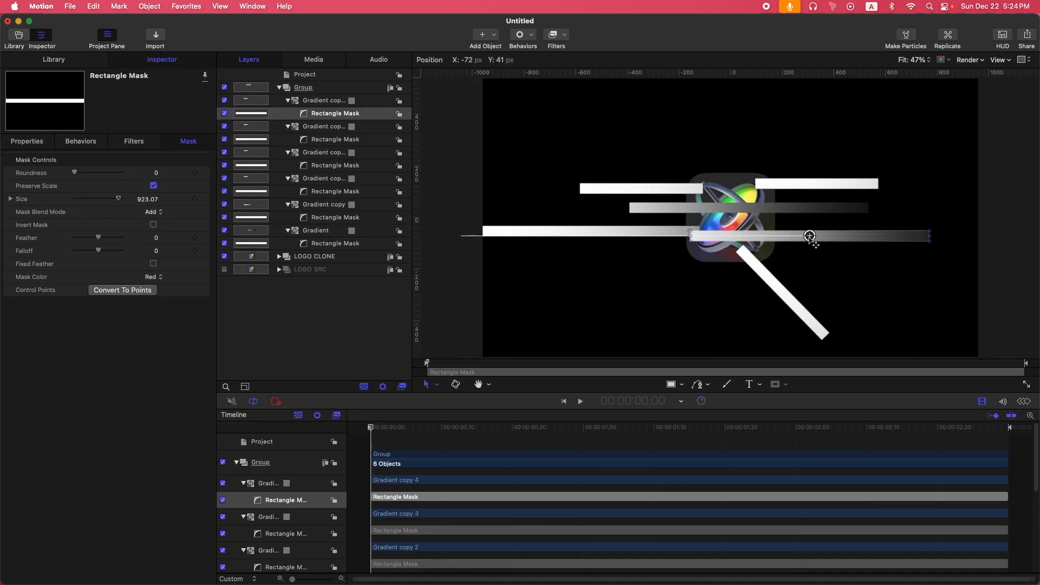
Step: Build eight more masked gradient duplicates in varied sizes and angles around the logo, placing the last one at X 917.1, Y 148.9 px
drag(810, 244, 811, 267)
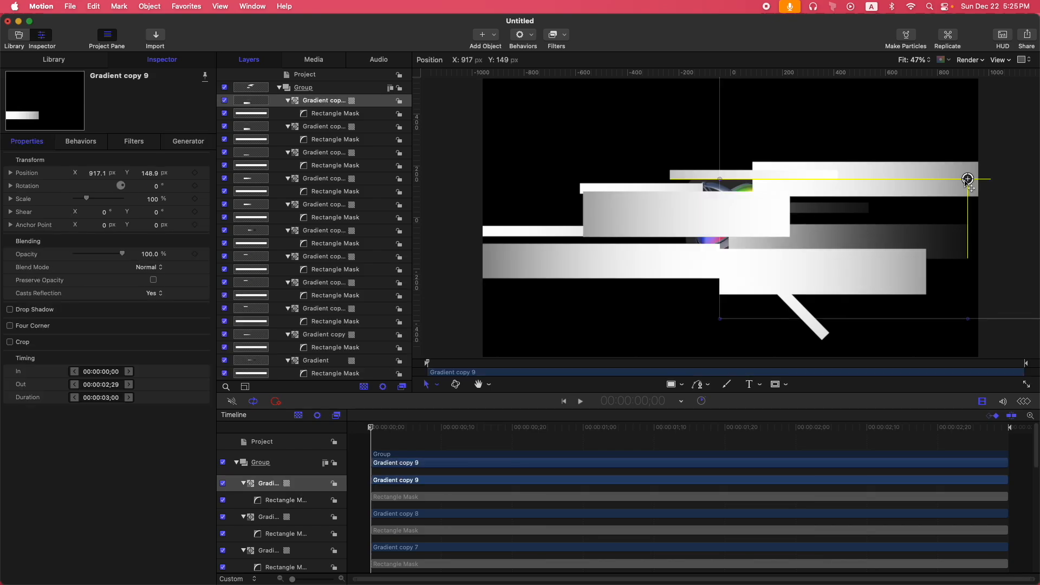
drag(965, 180, 965, 178)
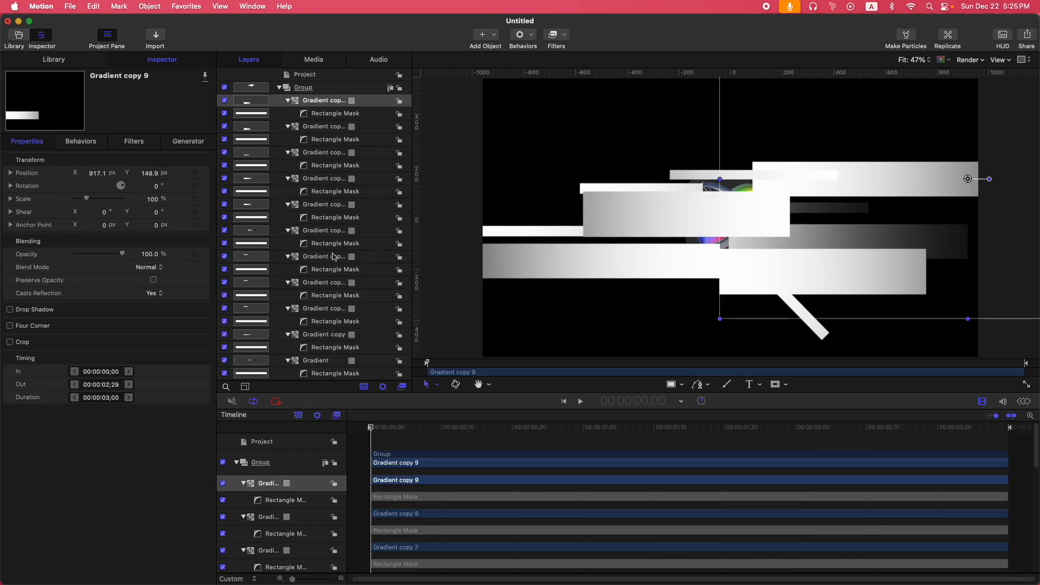
Step: Hide all the gradient copies, leaving only the original gradient strip enabled
scroll(328, 137, down, 2)
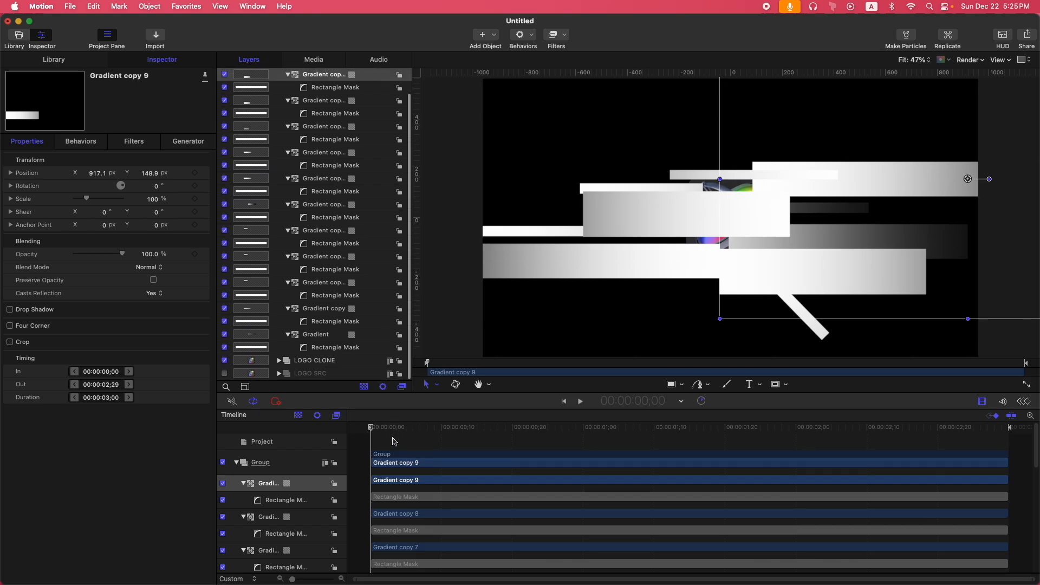
scroll(393, 439, down, 5)
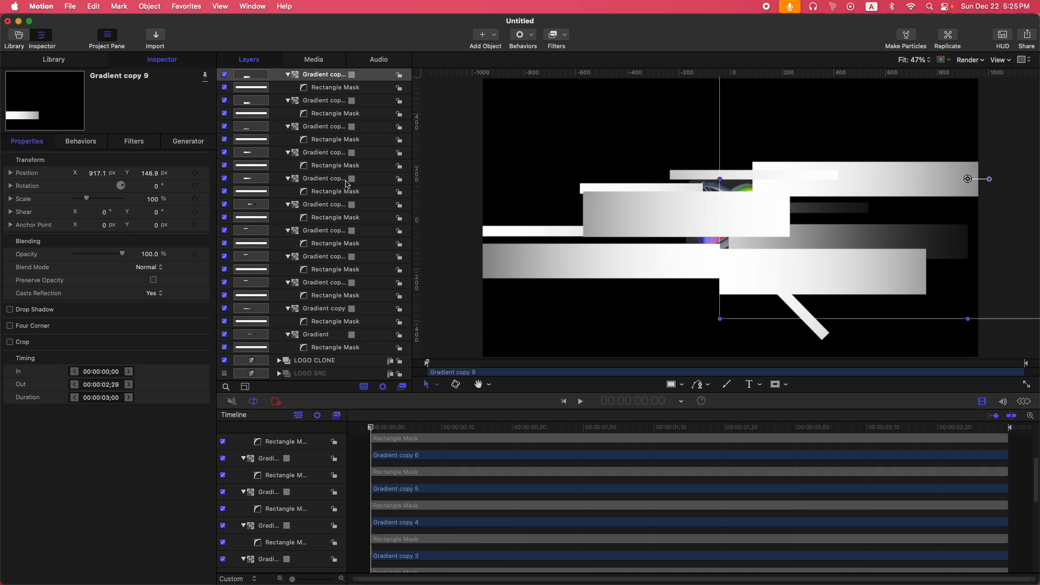
scroll(348, 184, up, 2)
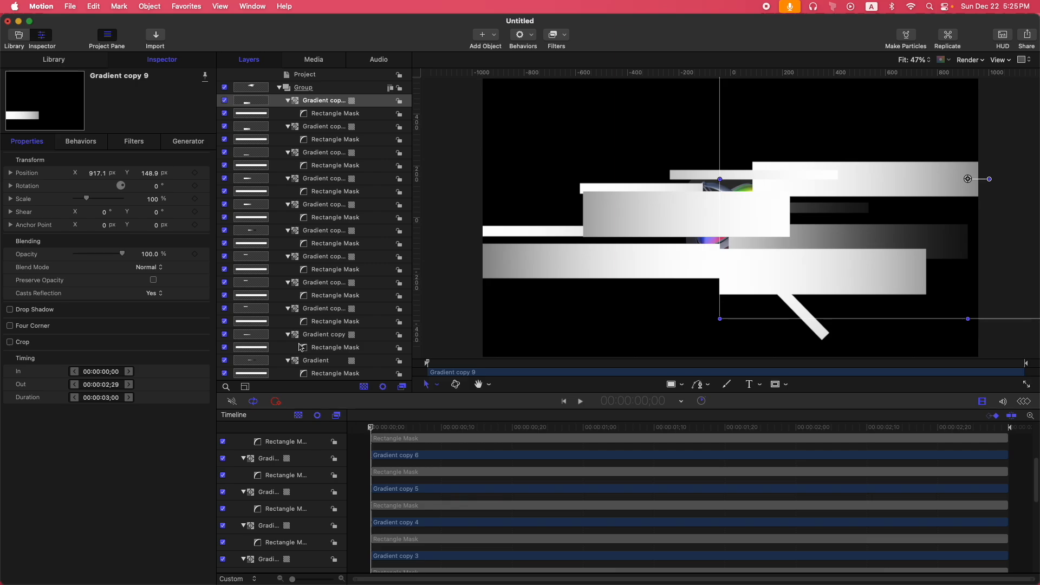
click(316, 360)
scroll(320, 342, down, 2)
click(325, 308)
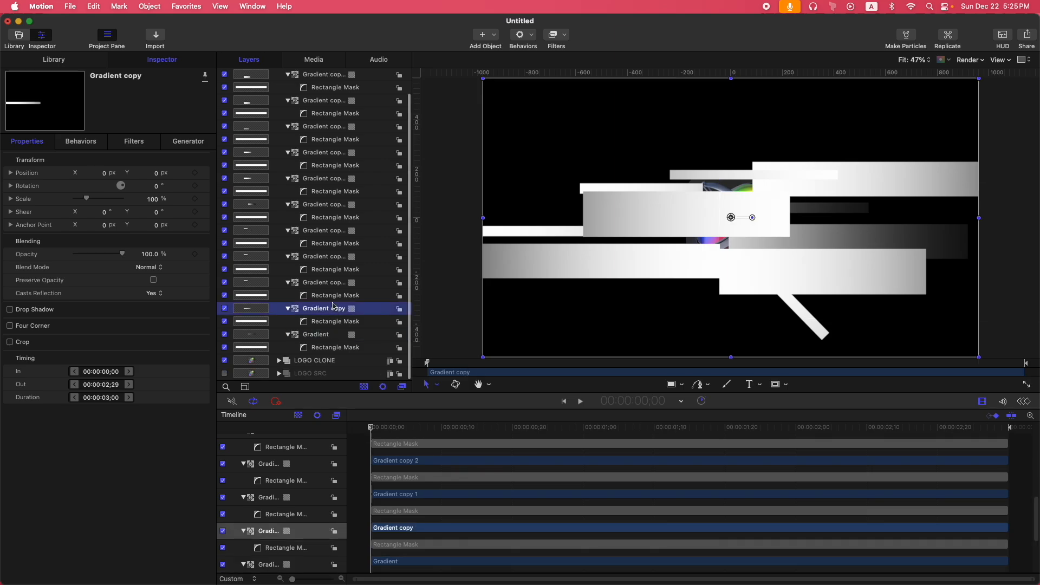
scroll(331, 312, up, 2)
shift+click(321, 102)
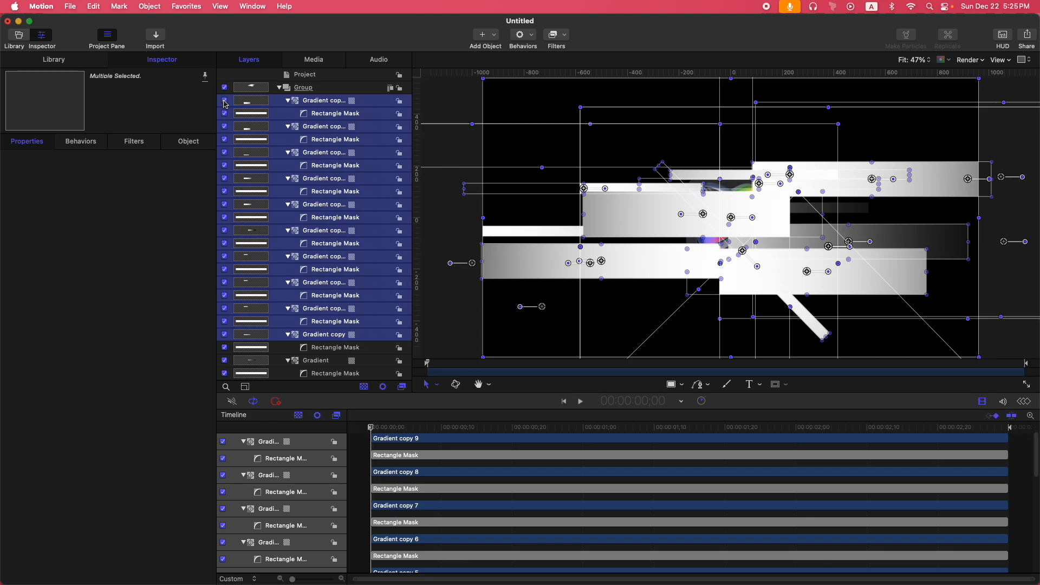
click(224, 101)
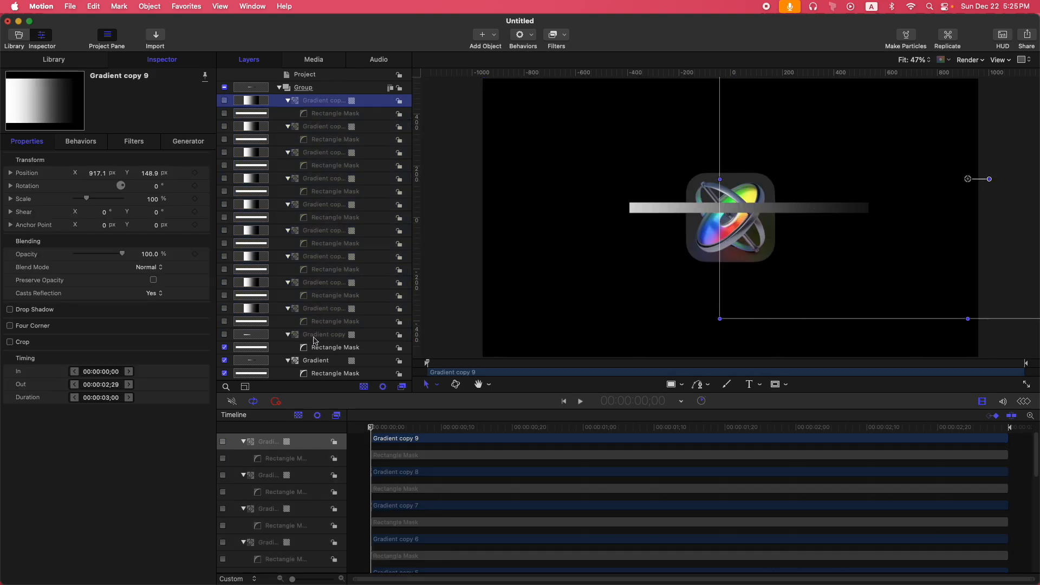
Step: Trim and stagger the gradient strips as short clips ending at 00:00:01;06, and rename their group MAP SRC
click(318, 362)
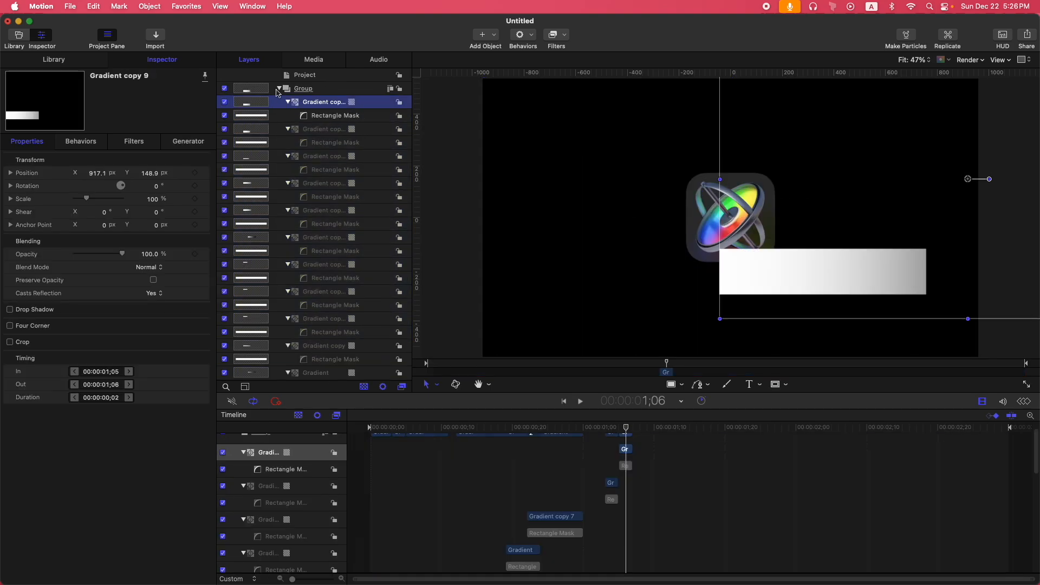
click(279, 89)
double_click(313, 90)
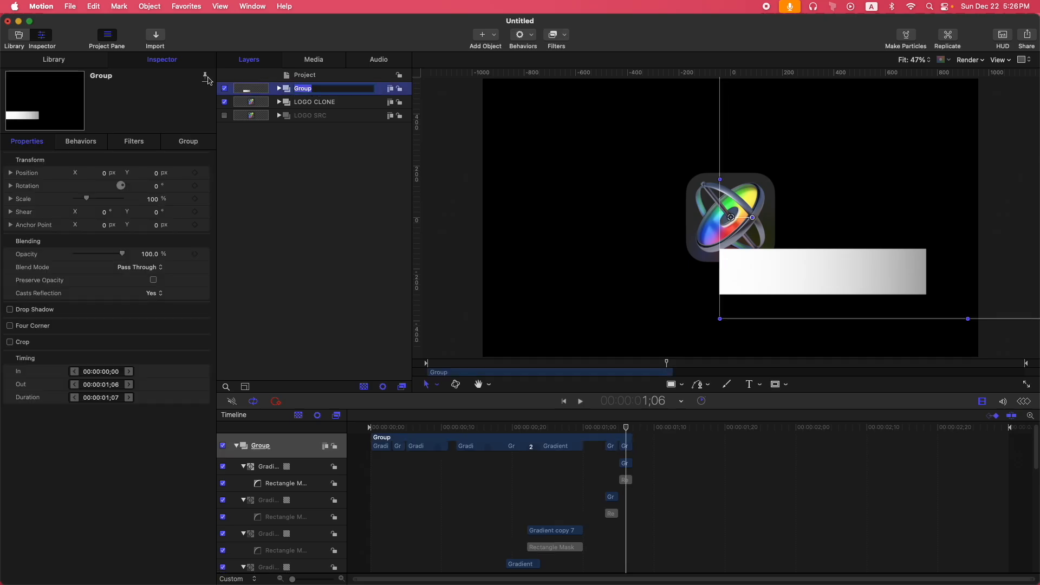
text(MAP SRC)
key(Return)
key(Home)
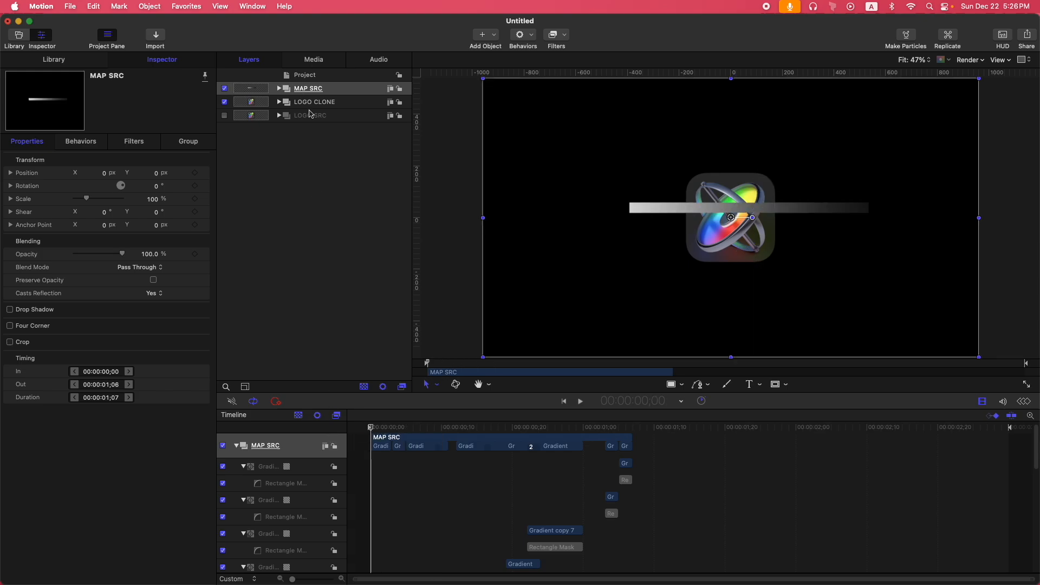
Step: Clone the MAP SRC group into a new group named MAP CLONE SRC and hide the original
key(k)
click(224, 116)
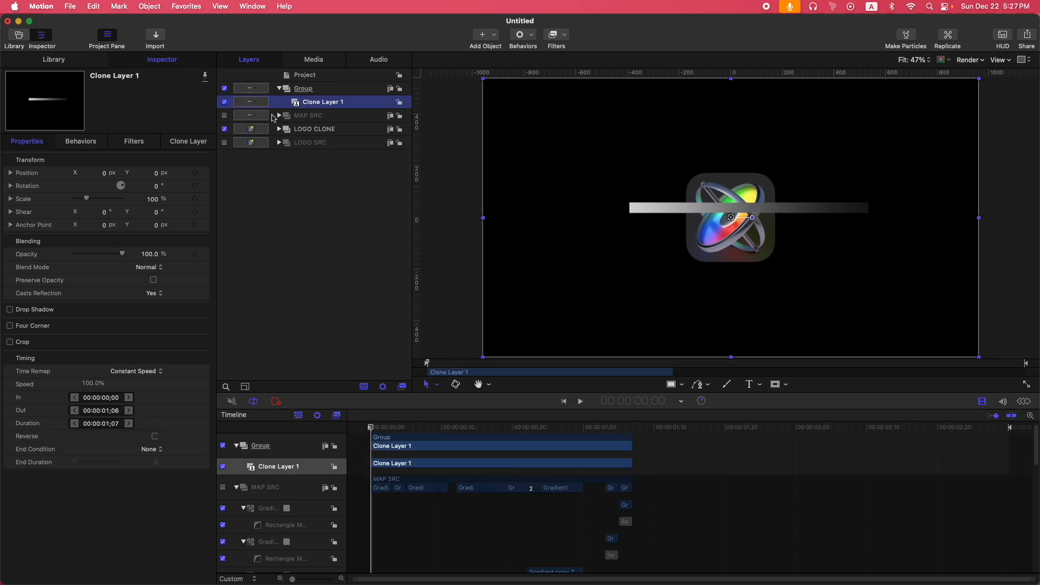
double_click(323, 89)
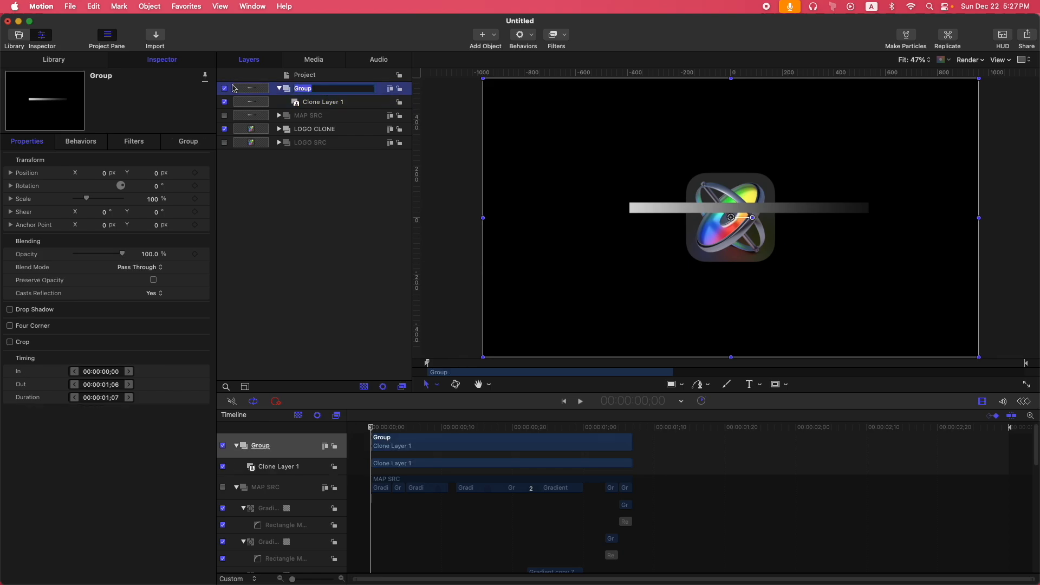
text(MAP CLONE SRC)
key(Return)
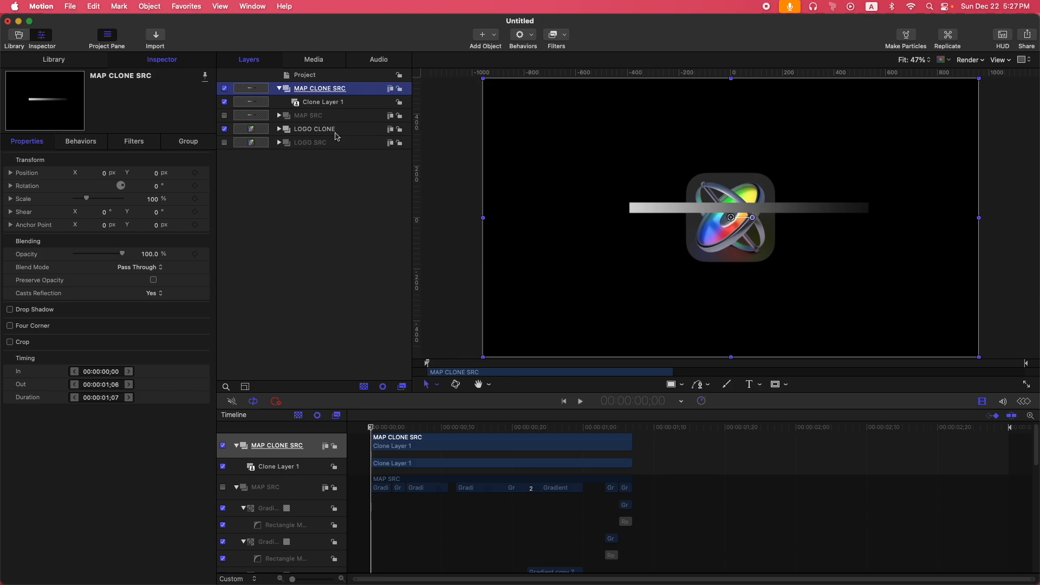
Step: Apply the Bump Map distortion filter to the LOGO CLONE group and use MAP SRC as its map image
click(288, 134)
click(277, 130)
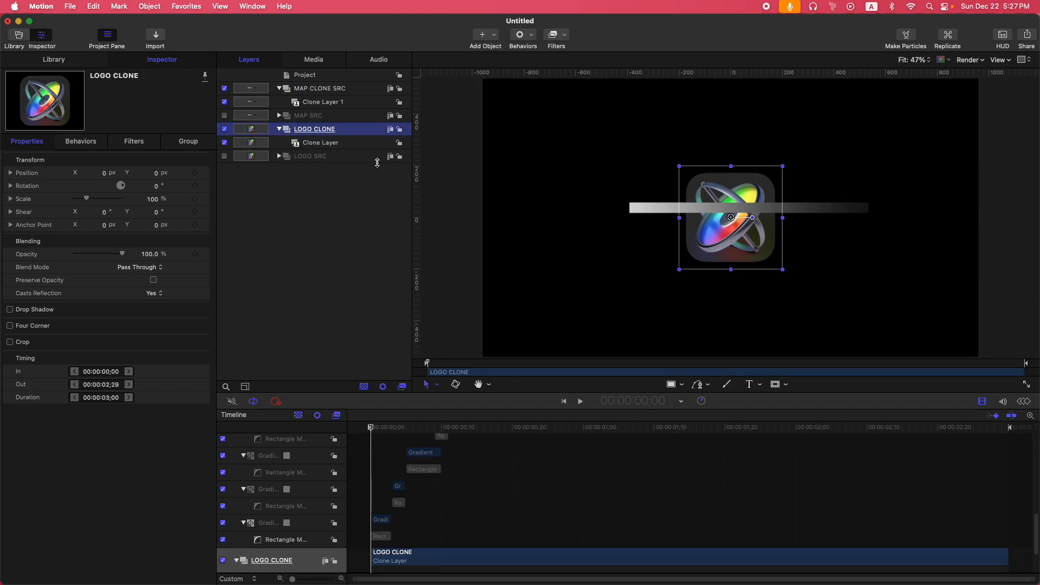
click(561, 35)
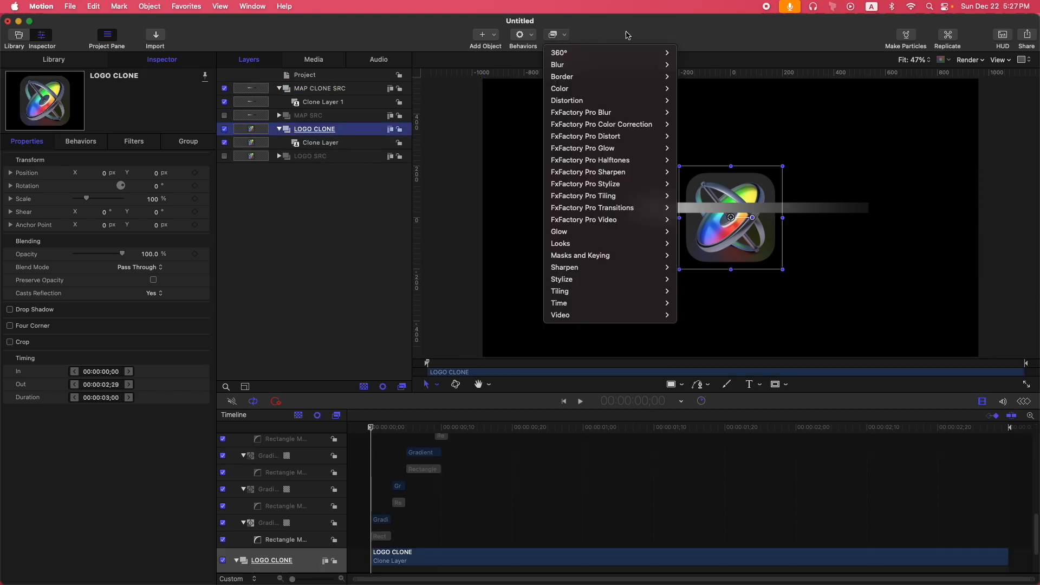
mouse_move(607, 103)
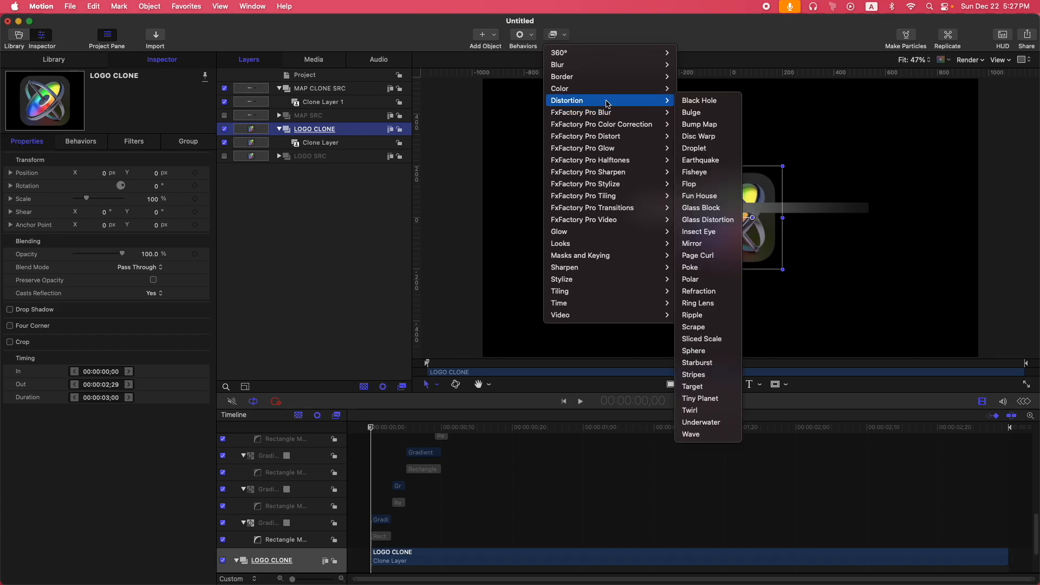
click(699, 124)
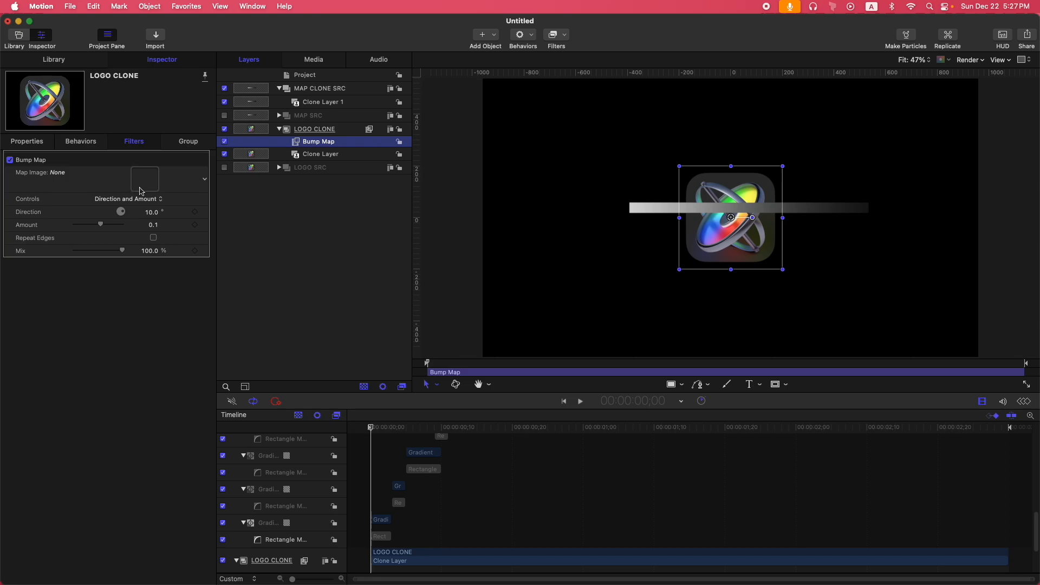
drag(307, 116, 147, 181)
Step: Set the Bump Map filter's controls to Horizontal and Vertical Scale and enable Repeat Edges
click(160, 199)
click(130, 211)
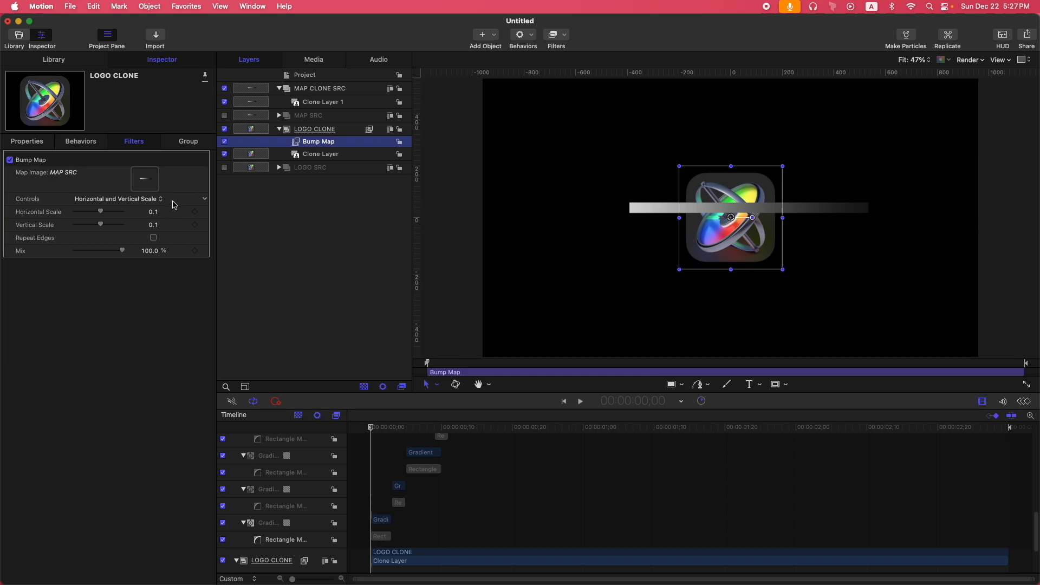
click(152, 200)
click(130, 189)
click(147, 199)
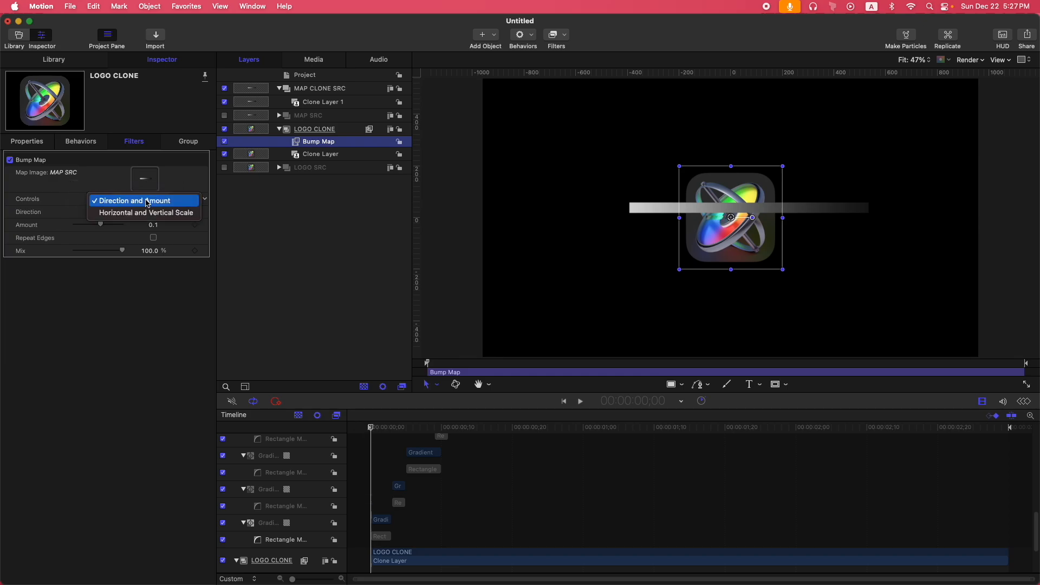
click(146, 212)
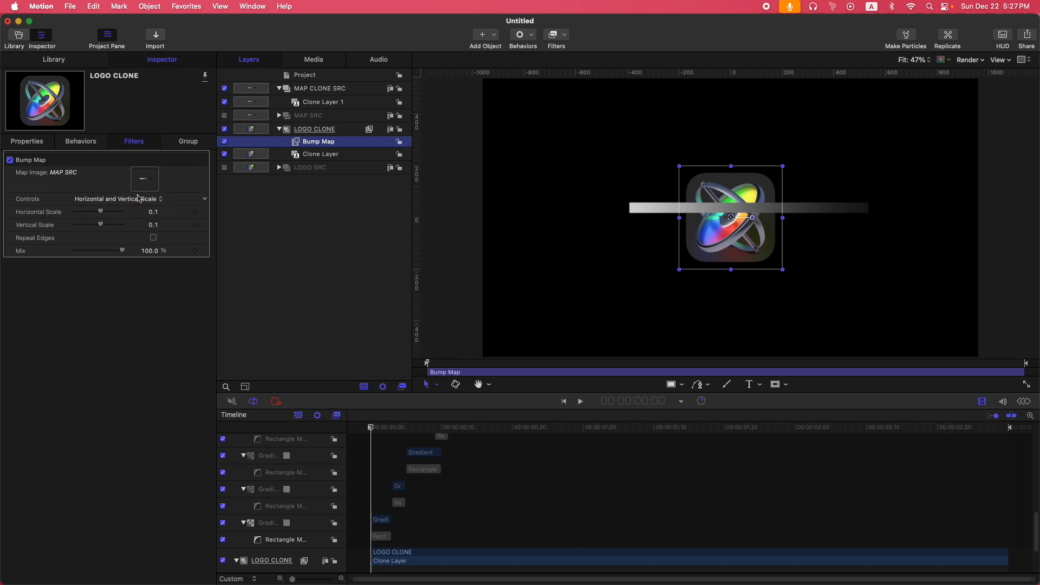
click(154, 238)
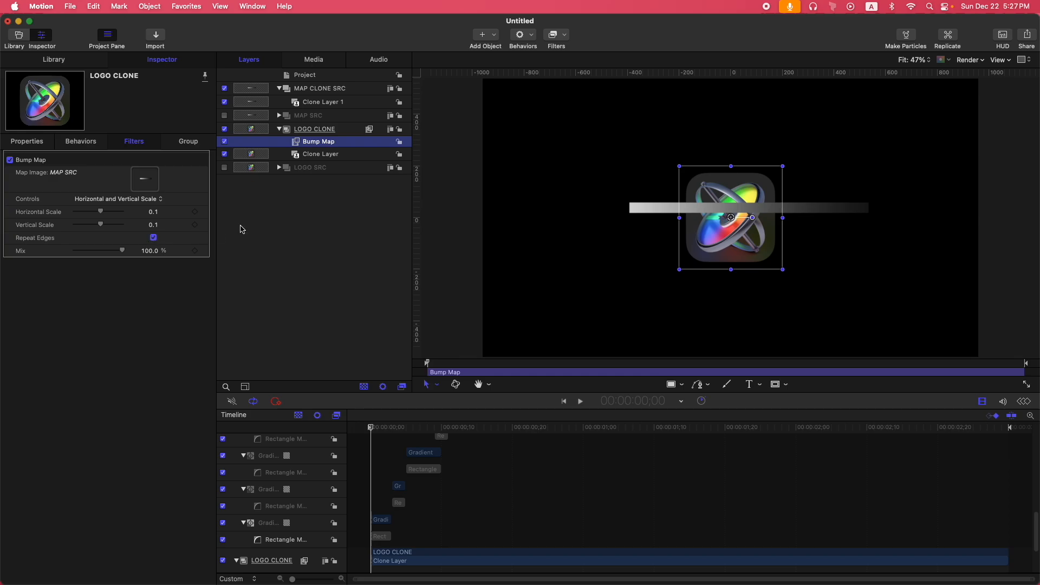
Step: Enable Fixed Resolution on the LOGO CLONE group at 1920 by 1080
click(325, 130)
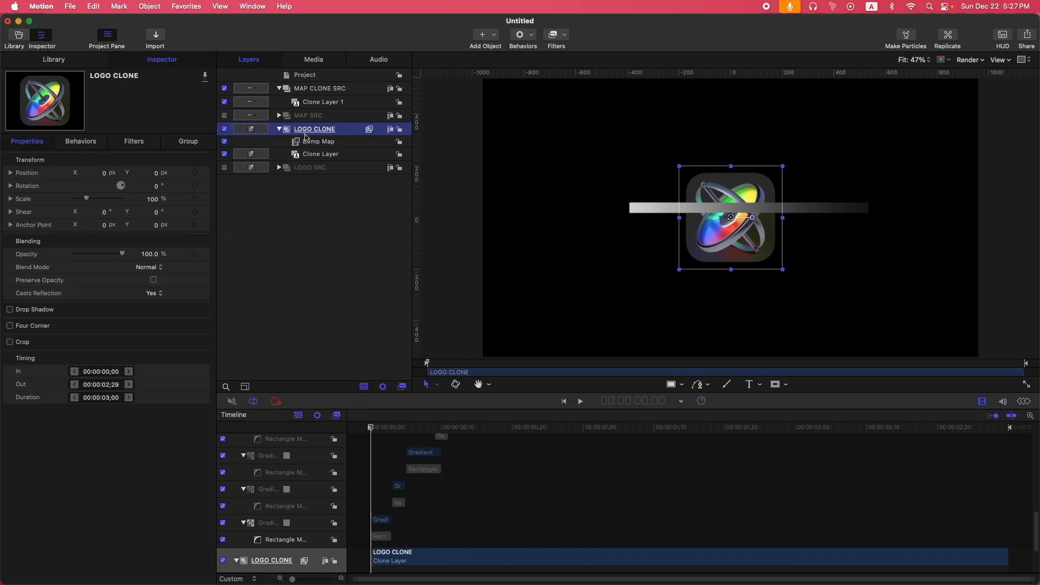
click(189, 143)
click(154, 186)
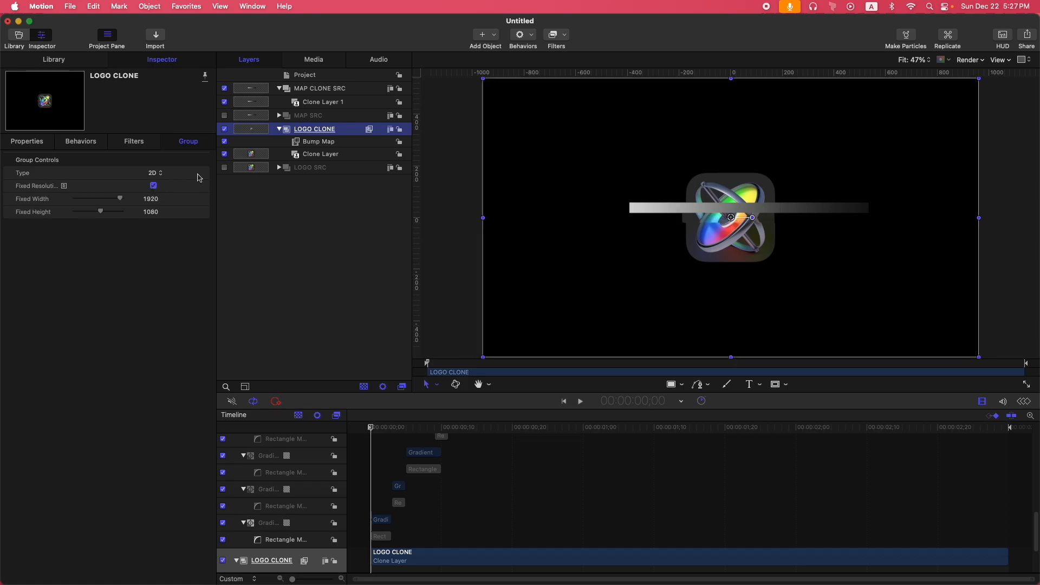
Step: Set the Bump Map's horizontal scale to 0.63 and vertical scale to 0.36, and preview the distortion over the first frames
click(327, 142)
mouse_move(103, 213)
mouse_down()
mouse_move(113, 215)
mouse_move(107, 227)
mouse_up()
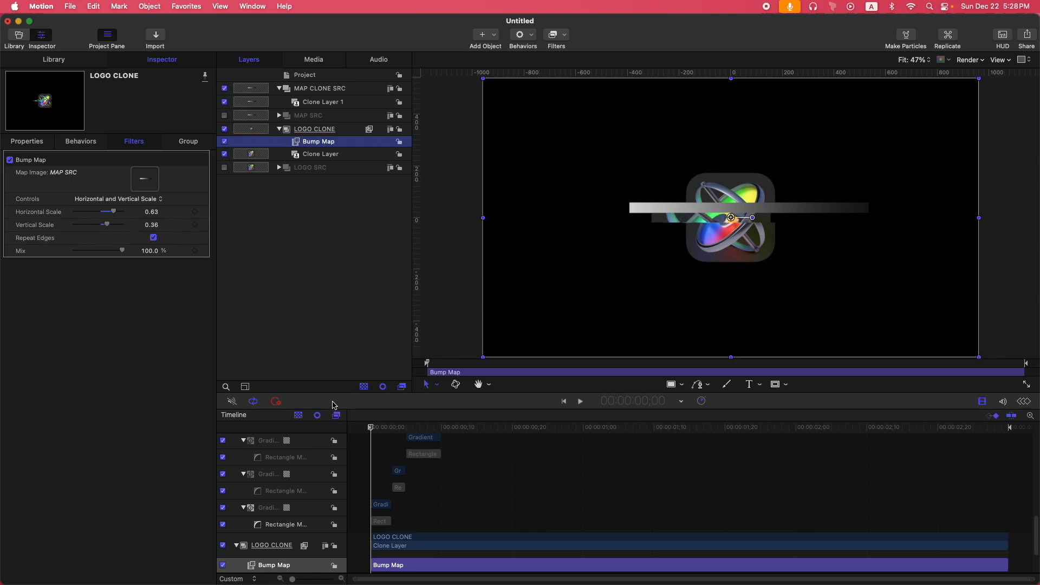
drag(371, 428, 454, 433)
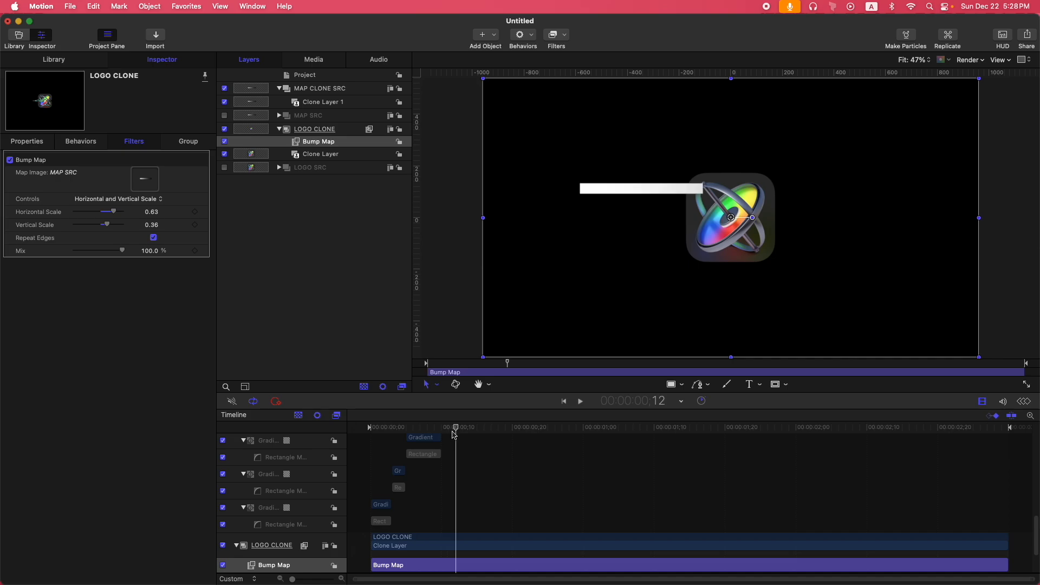
key(Home)
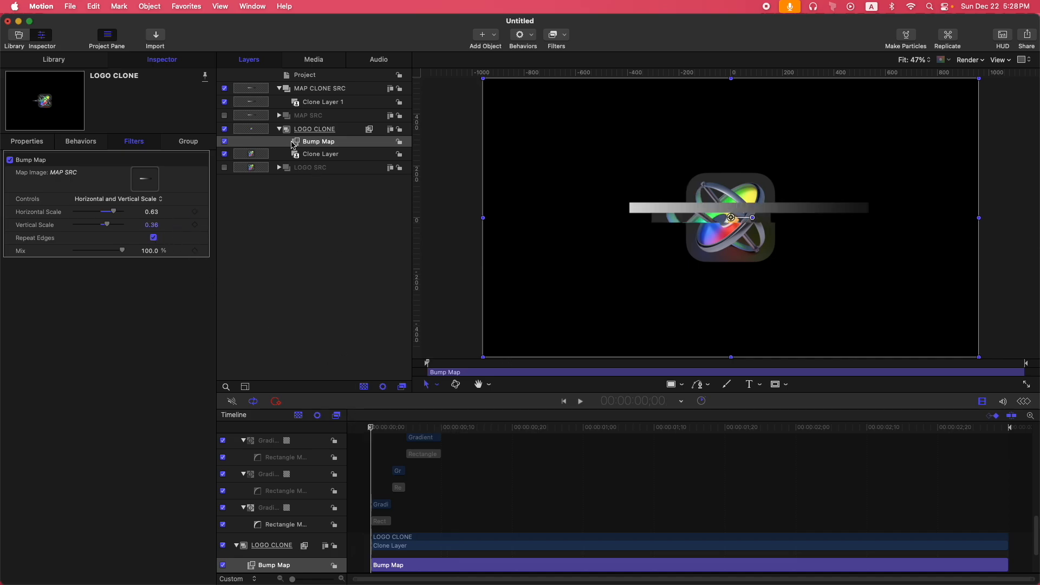
Step: Collapse the LOGO CLONE group and hide the MAP CLONE SRC group to check the displaced logo without the strip
click(279, 129)
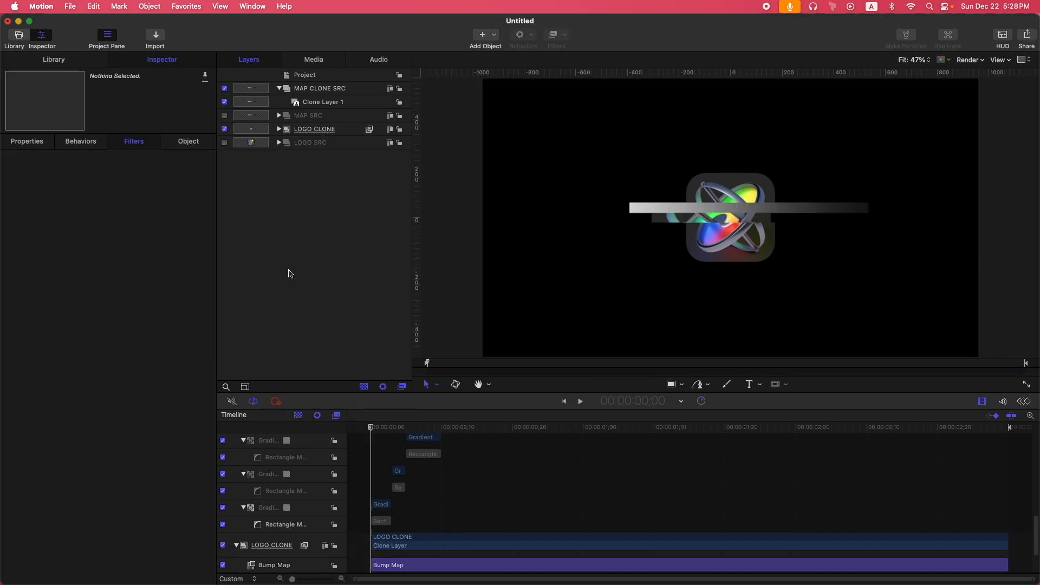
click(225, 89)
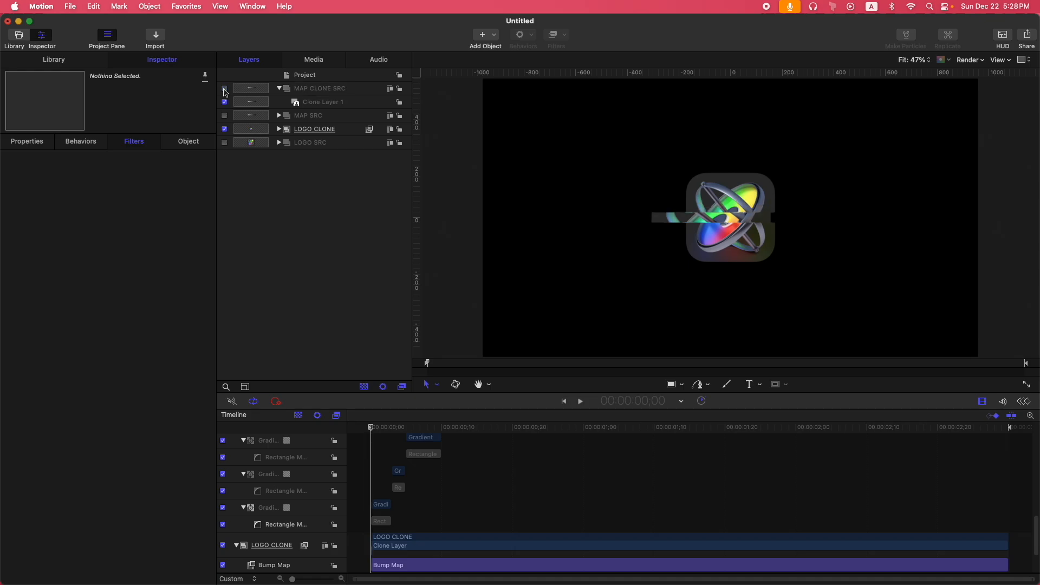
drag(371, 432, 348, 427)
Step: Replace the map image of LOGO CLONE's Bump Map filter with the MAP CLONE SRC group
click(312, 132)
click(279, 129)
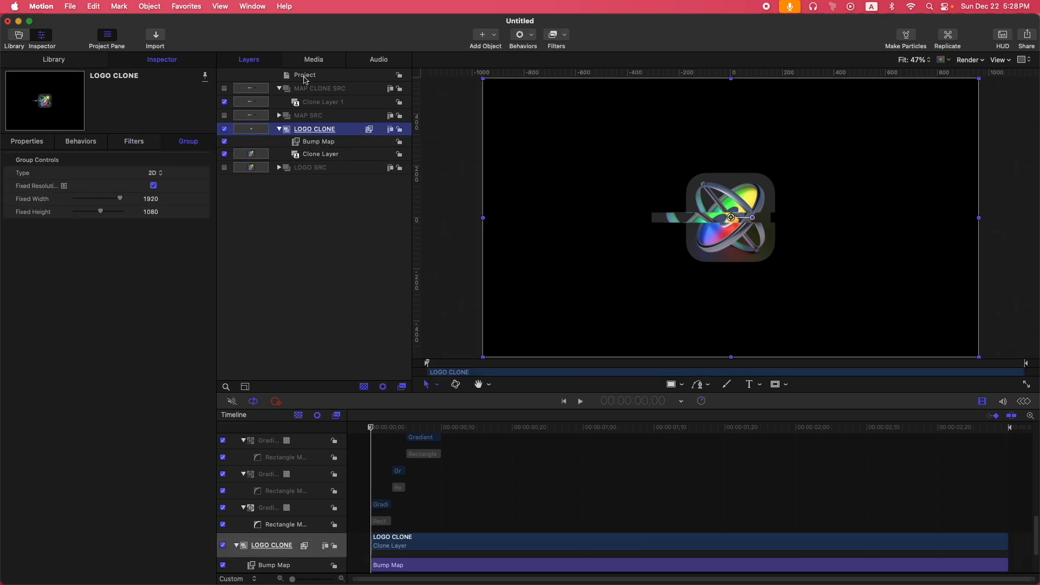
click(325, 143)
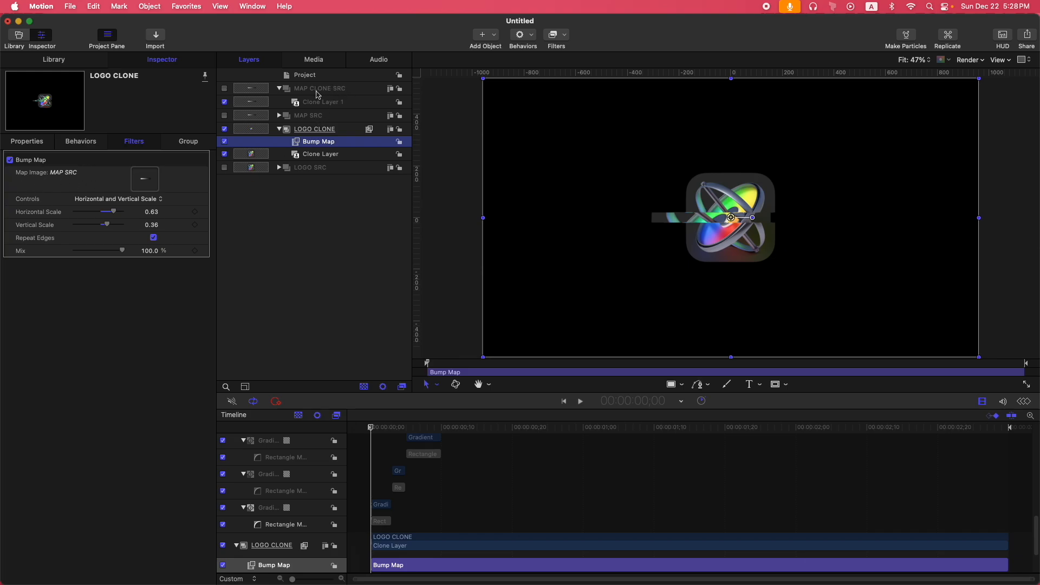
mouse_move(324, 91)
mouse_down()
mouse_move(339, 92)
mouse_move(141, 152)
mouse_move(148, 186)
mouse_up()
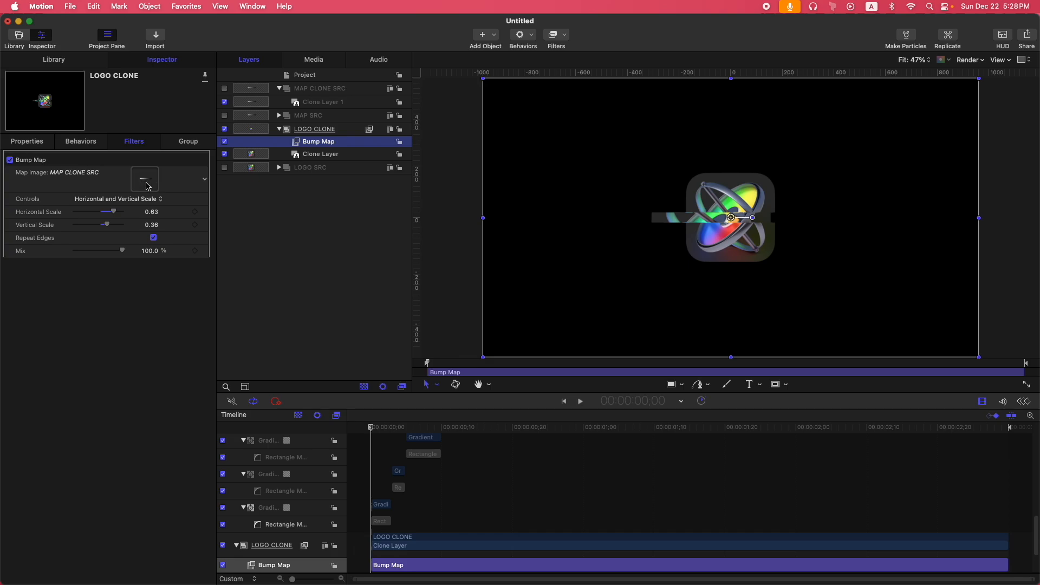
Step: Retime Clone Layer 1 with a Ping-Pong end condition, a speed of 277% and an end duration of 58 frames
click(336, 105)
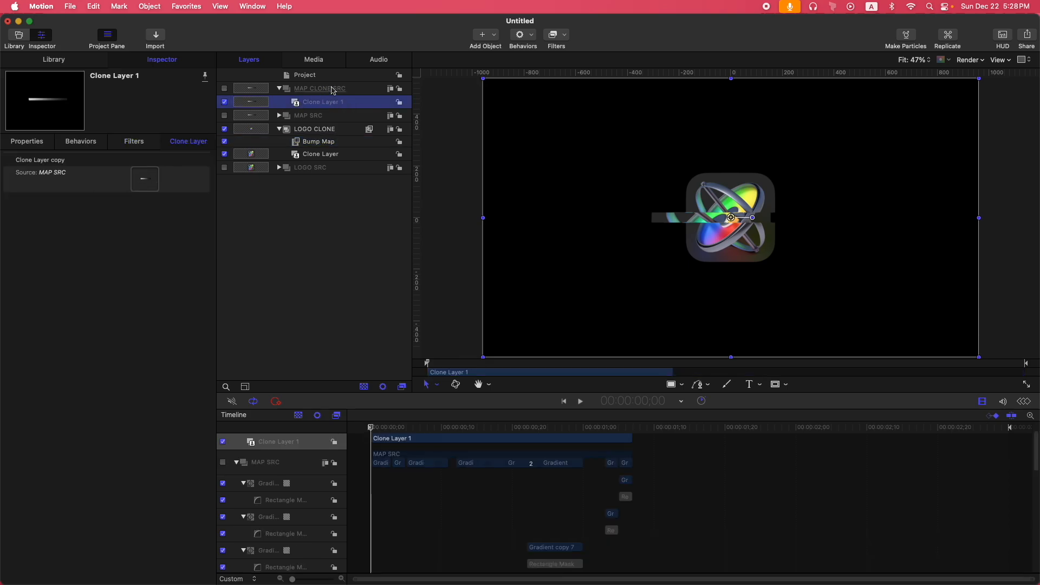
click(35, 141)
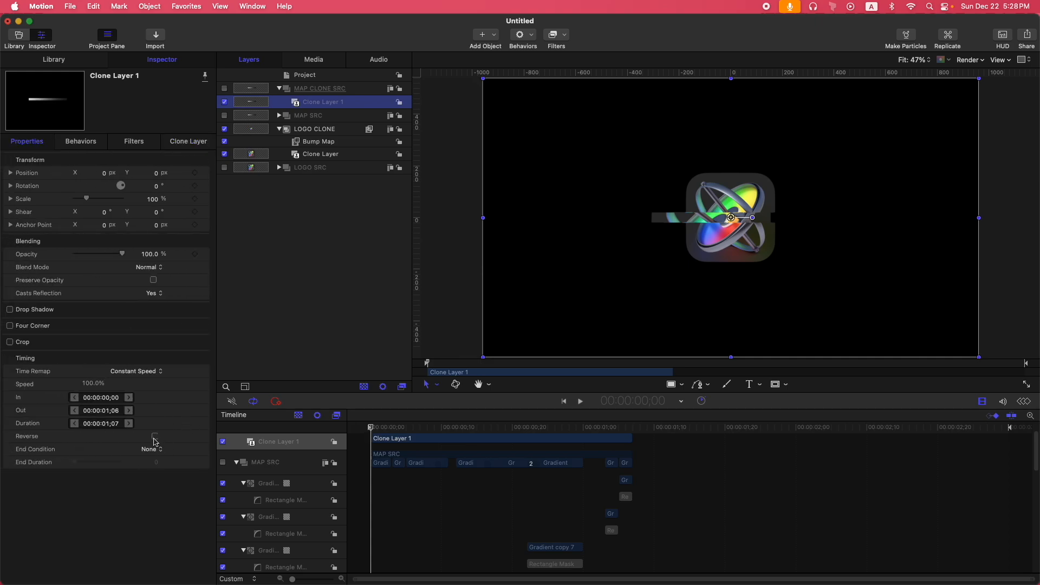
click(151, 452)
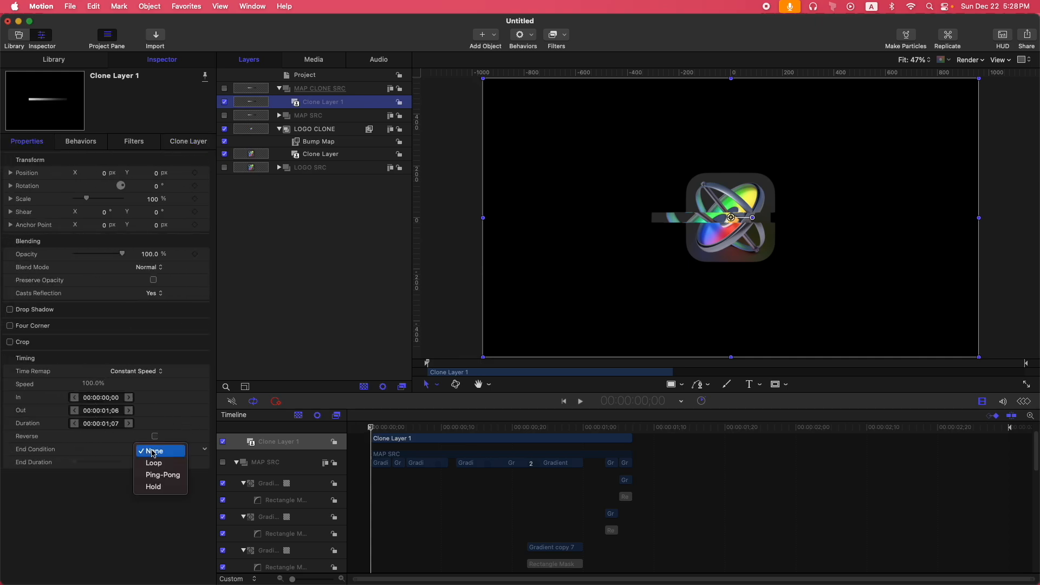
click(161, 476)
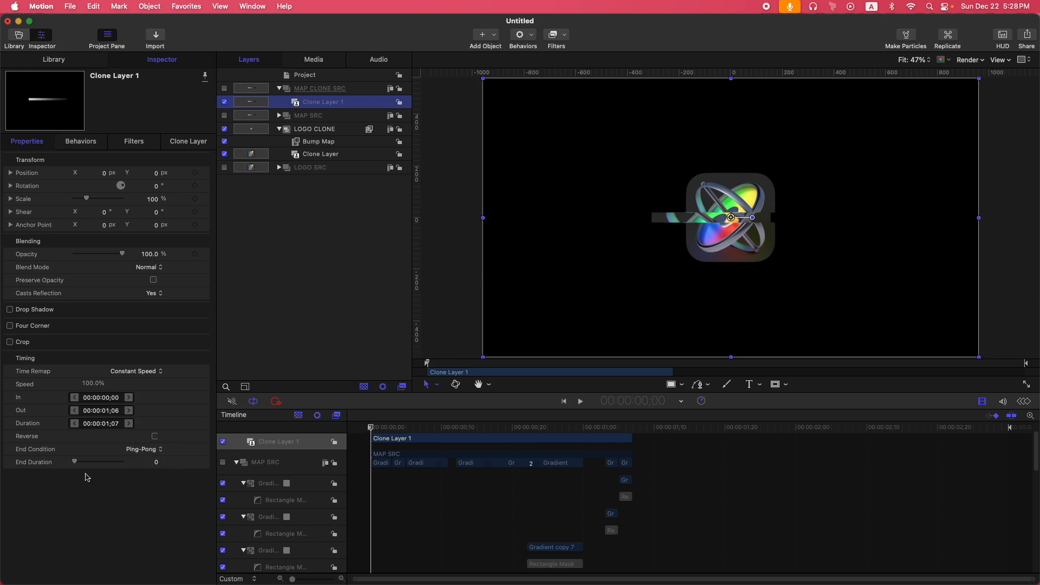
drag(74, 464, 108, 461)
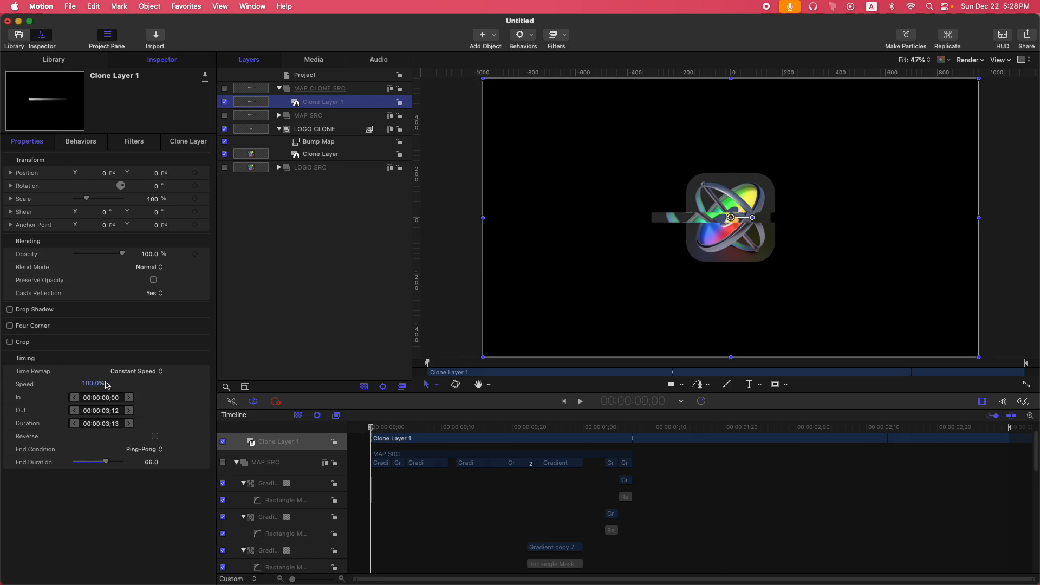
drag(89, 383, 89, 383)
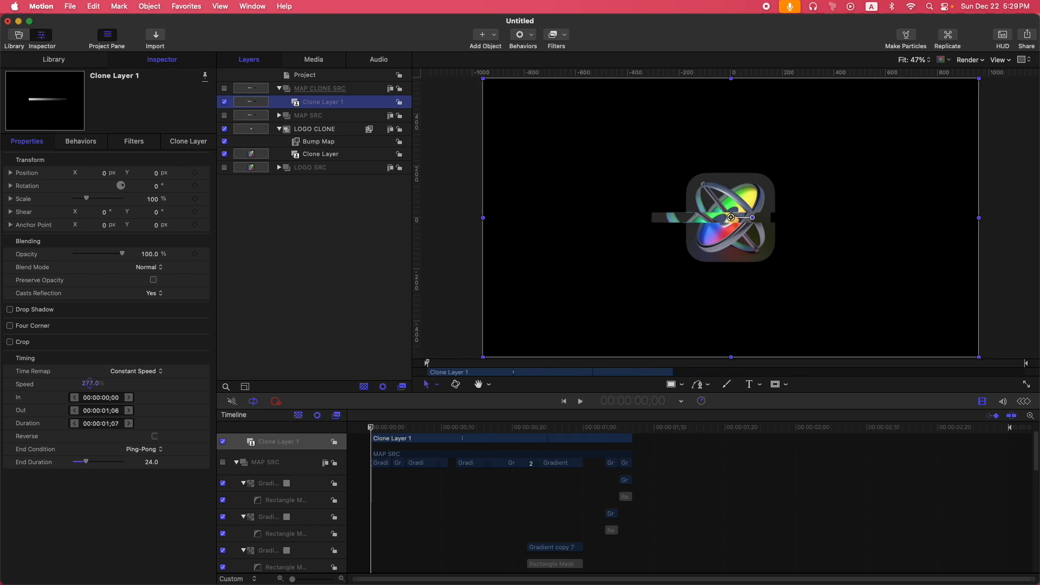
drag(85, 461, 105, 461)
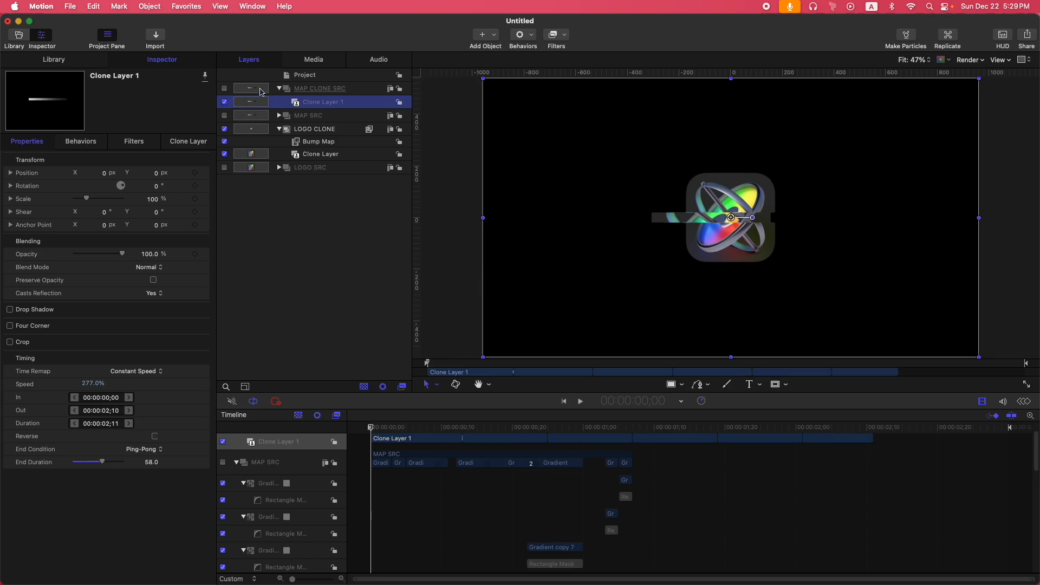
Step: Make three more clones of the MAP SRC group and move their groups to the top of the layer stack
click(320, 116)
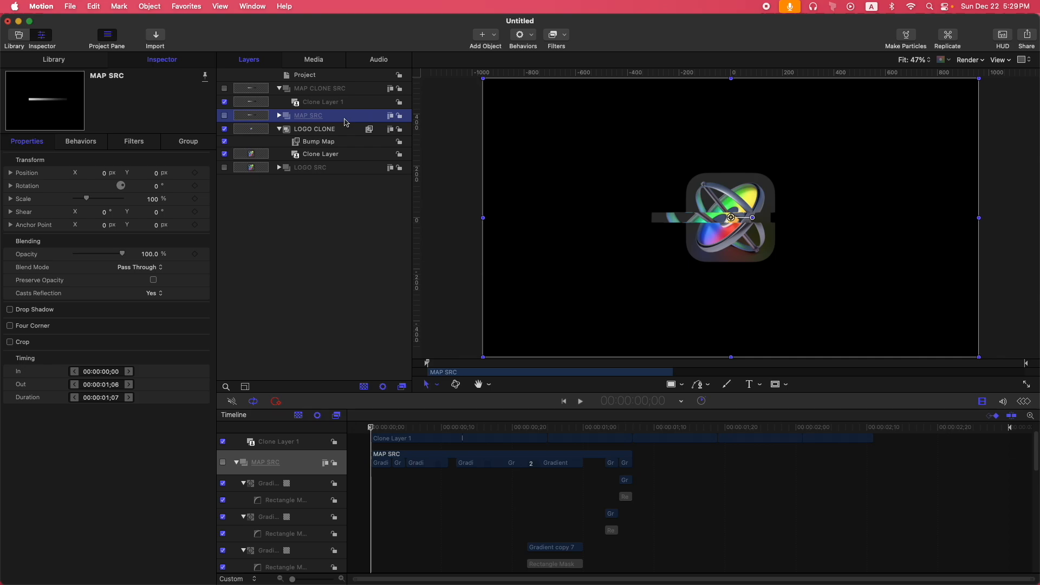
key(k)
key(k)
key(k)
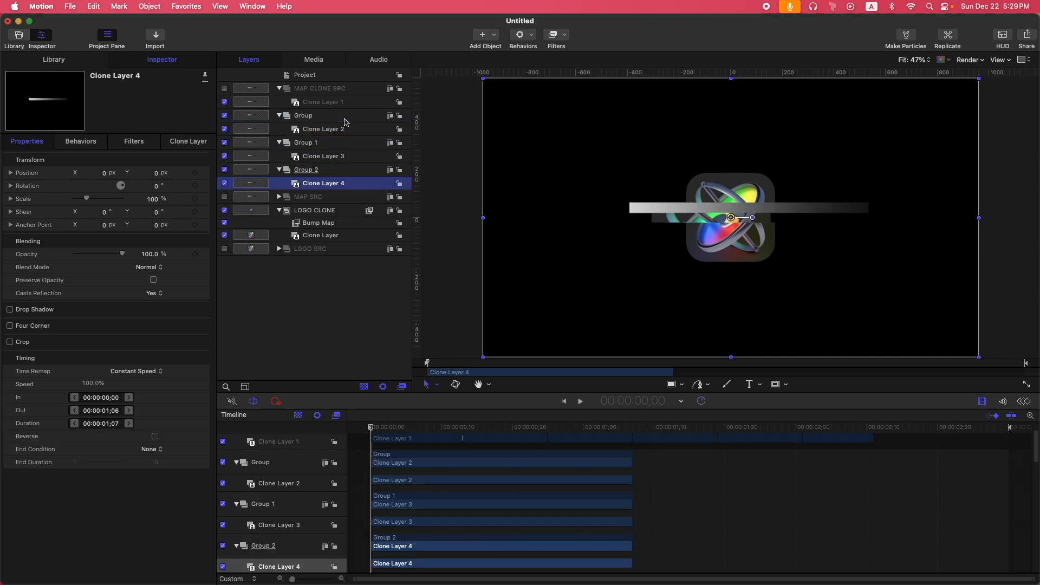
shift+click(315, 116)
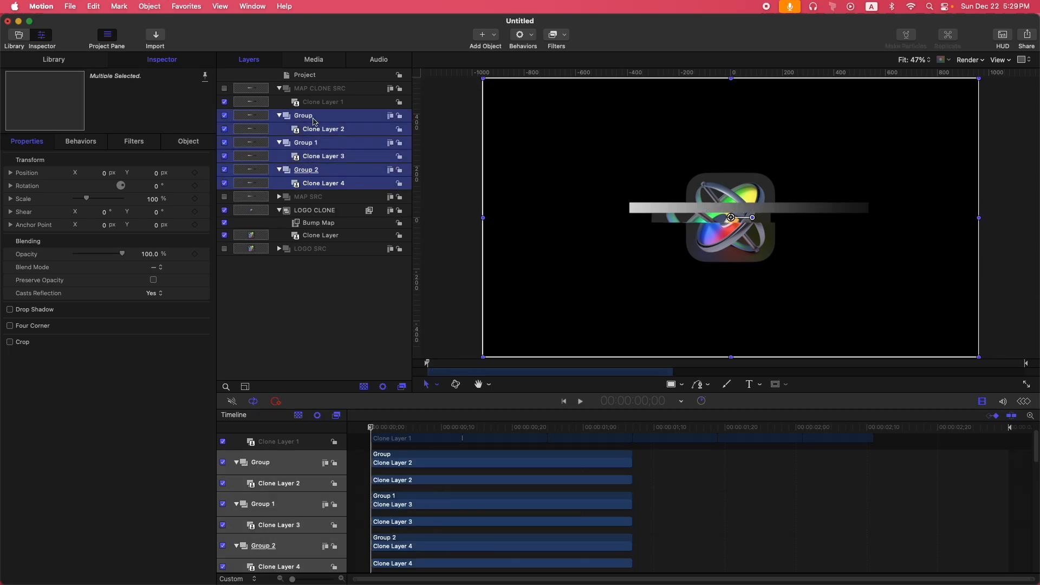
drag(313, 119, 304, 84)
key(super+shift+a)
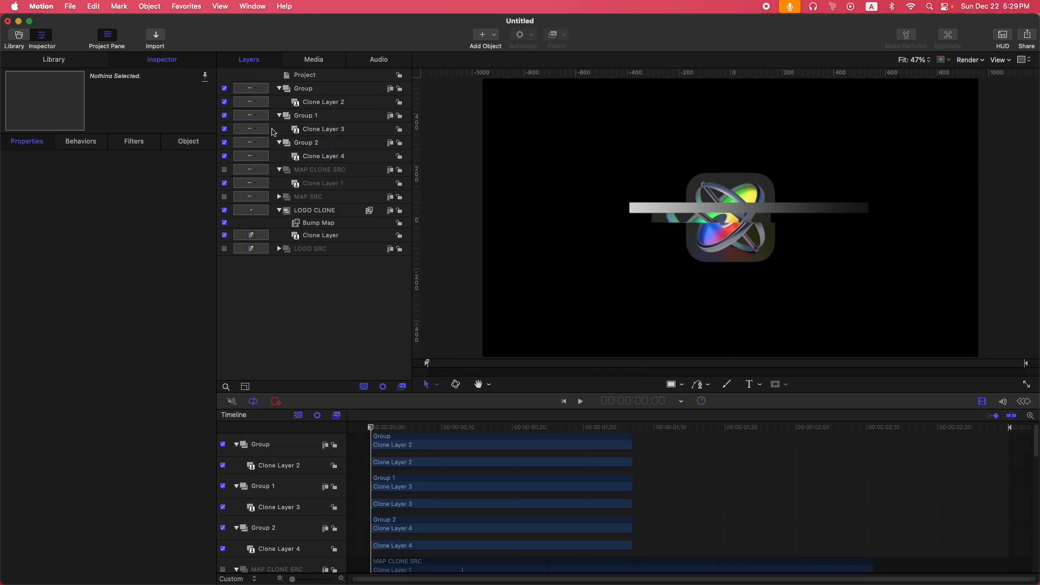
Step: Collapse and hide Group and Group 1, leaving Group 2 enabled
click(279, 89)
click(279, 102)
click(225, 88)
click(224, 102)
Step: Apply the Prism blur filter to Group 2 with an amount of 123.9 and an angle of 358.8°
click(316, 116)
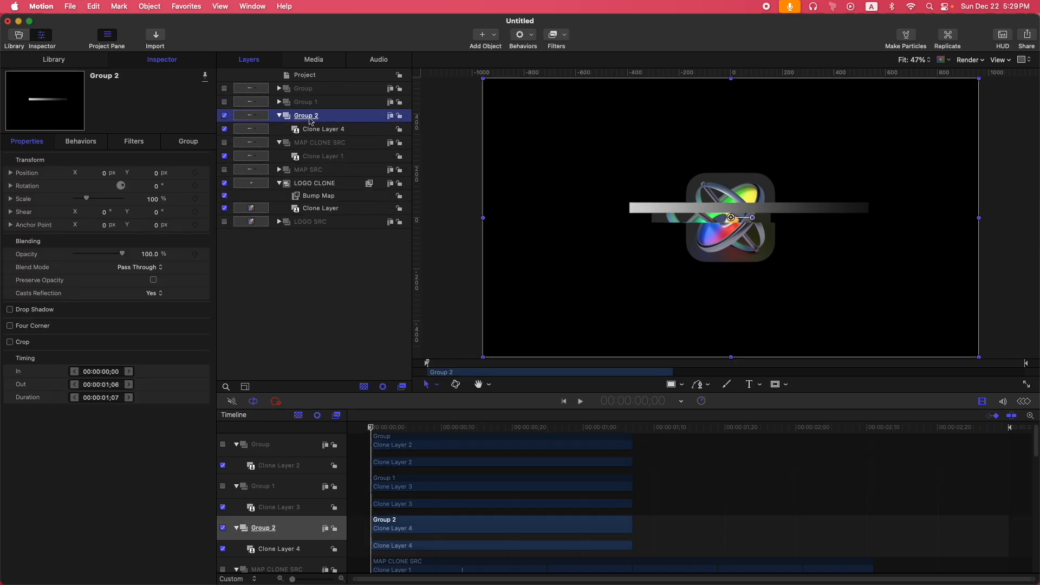
click(556, 35)
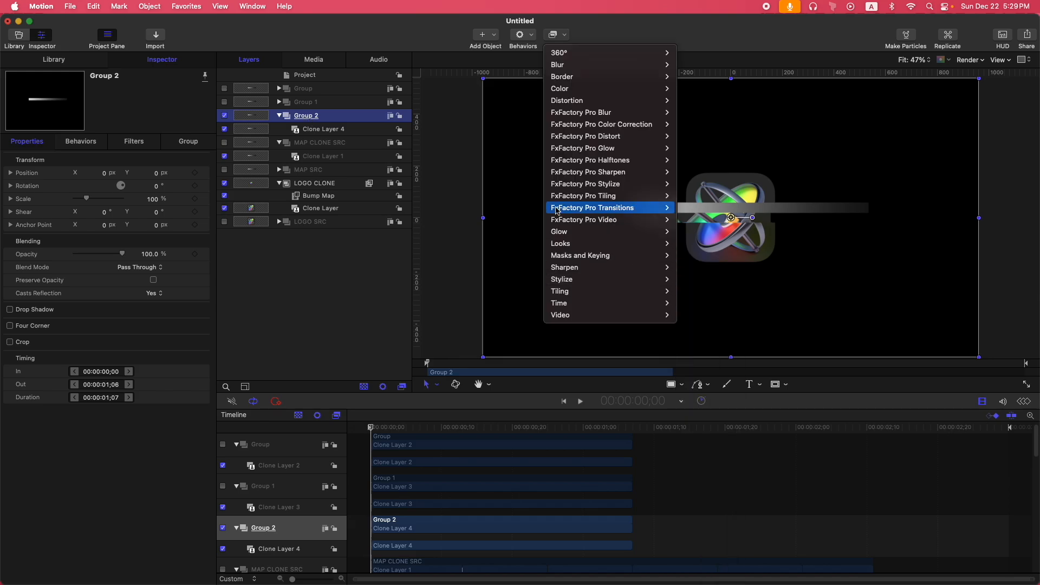
click(275, 317)
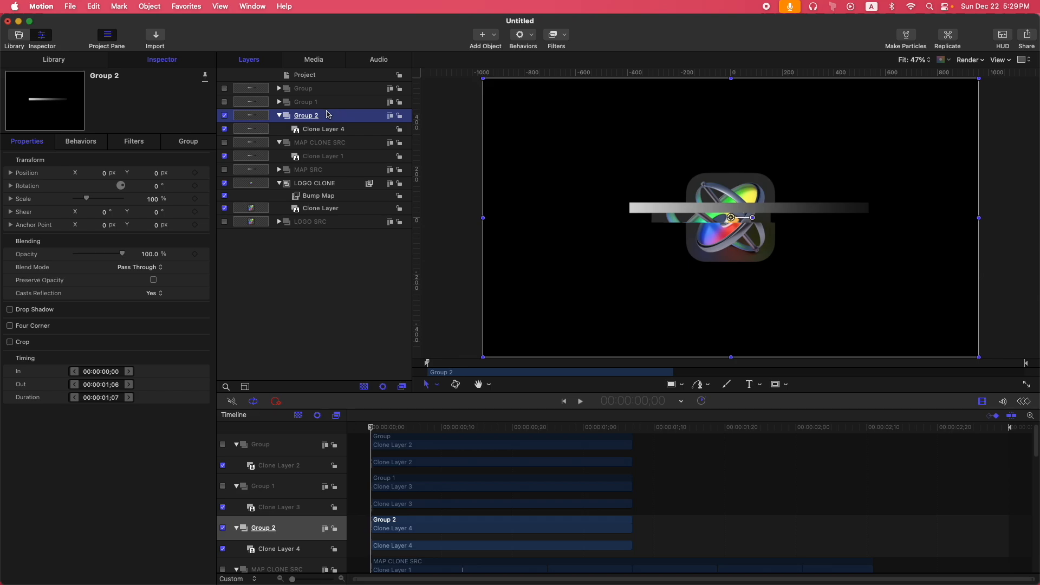
click(552, 36)
mouse_move(553, 65)
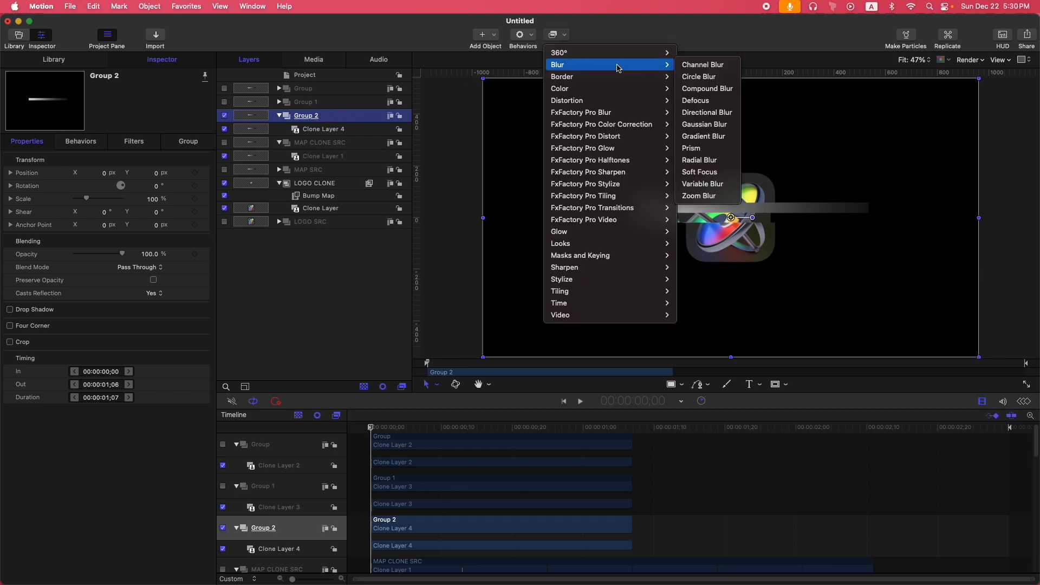
click(693, 148)
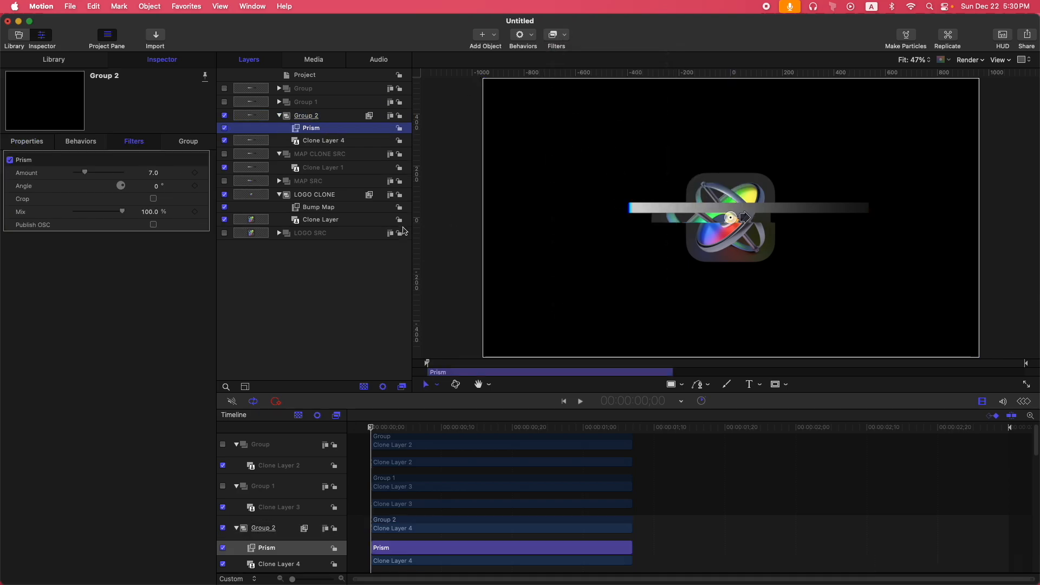
drag(746, 218, 776, 218)
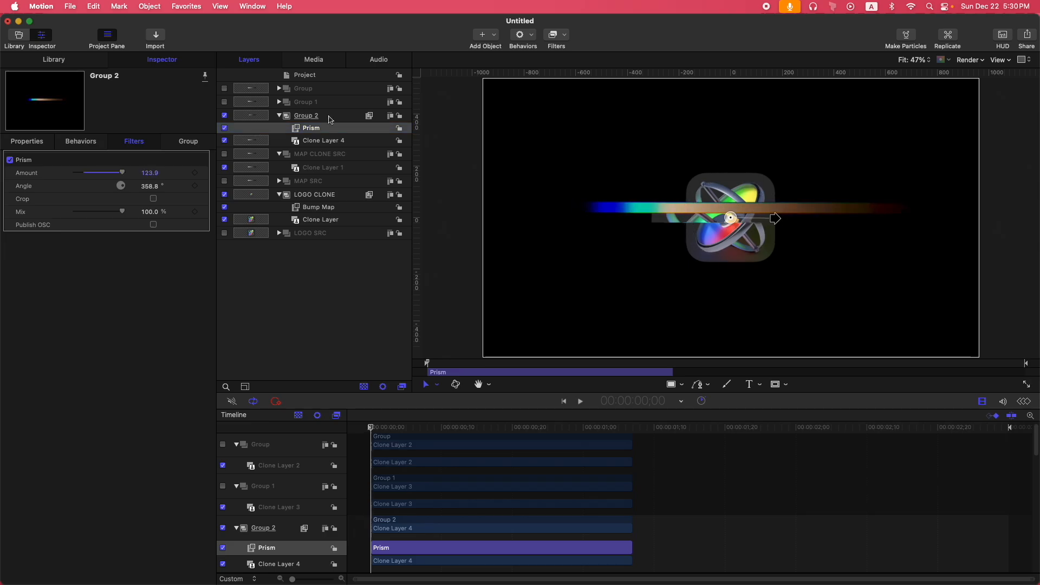
Step: Add the Color Reduce filter to Group 2, above its Prism filter
click(329, 117)
click(555, 35)
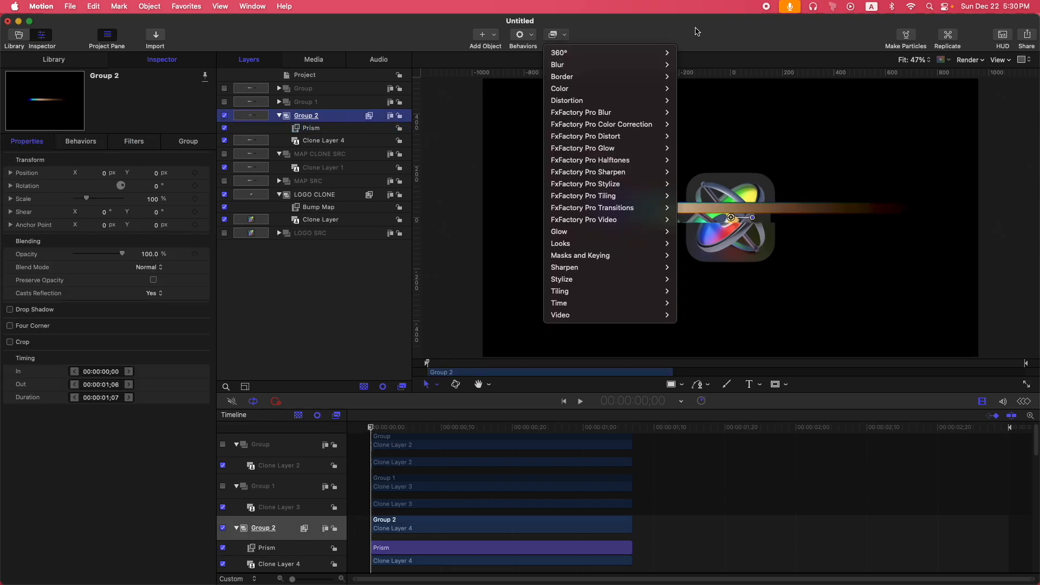
mouse_move(650, 88)
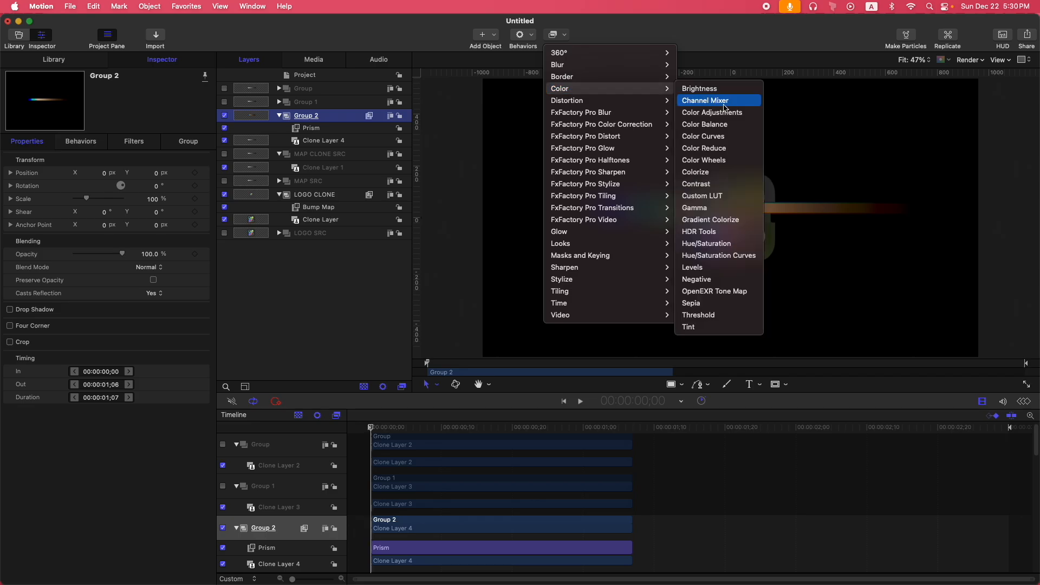
click(733, 153)
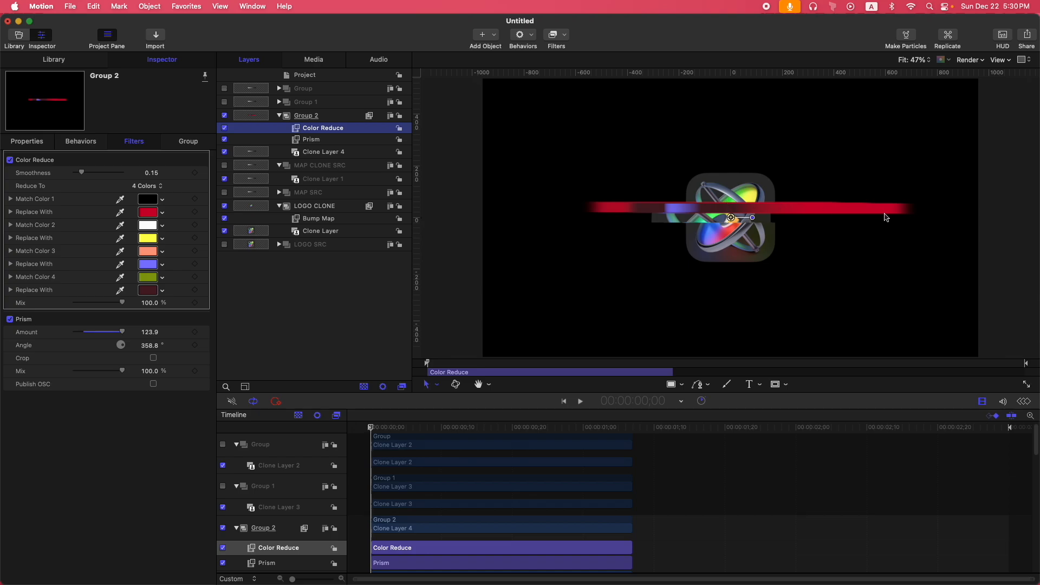
Step: Recolor Group 2's Color Reduce filter with blue Match Color 3, green Match Color 4, a gray second replacement and a magenta fourth replacement
click(150, 250)
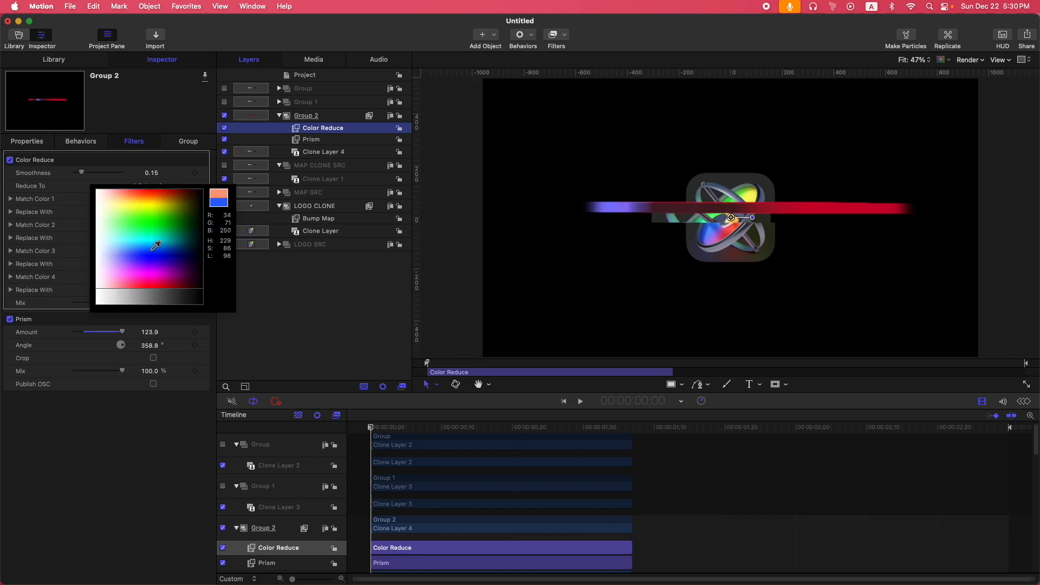
click(161, 218)
click(152, 276)
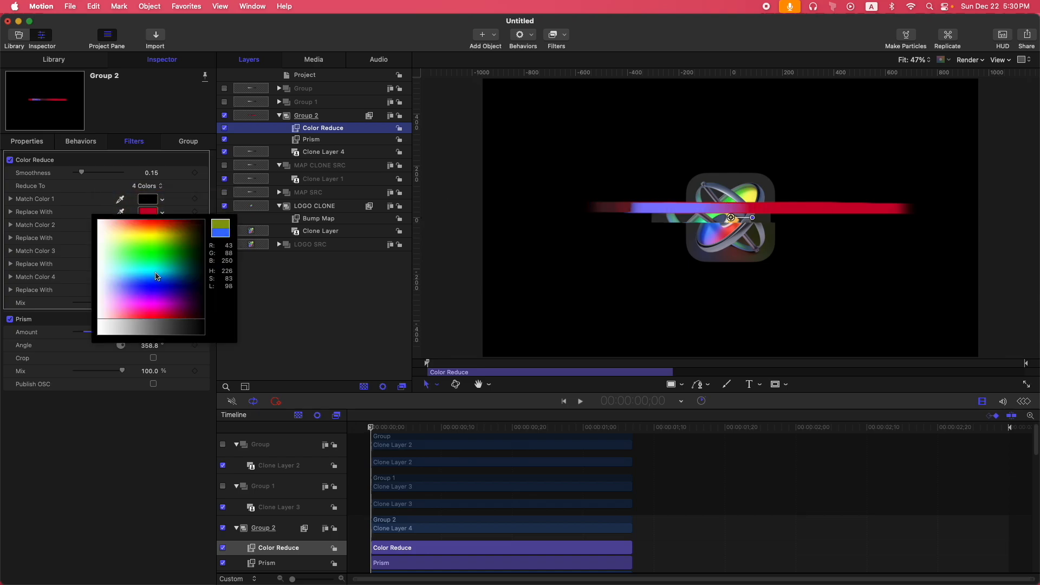
click(161, 255)
right_click(149, 248)
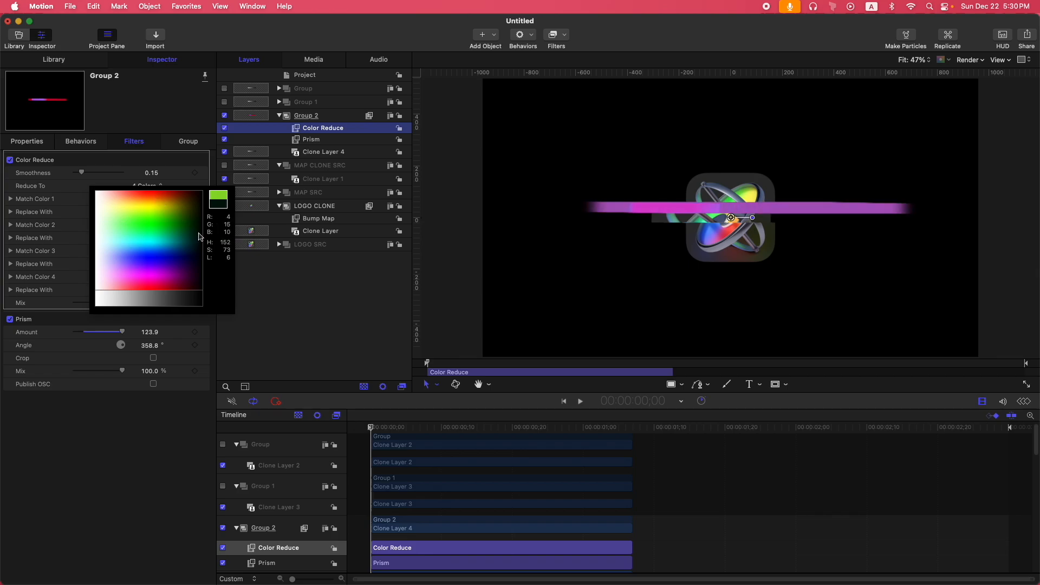
click(165, 261)
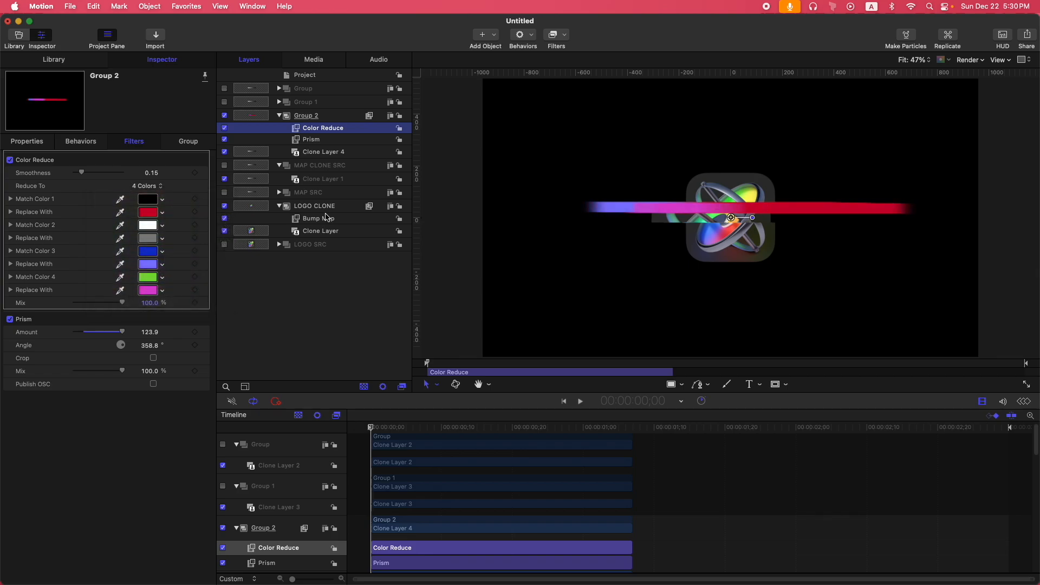
Step: Add the Pixellate filter to Group 2 and set its scale to 26
click(328, 117)
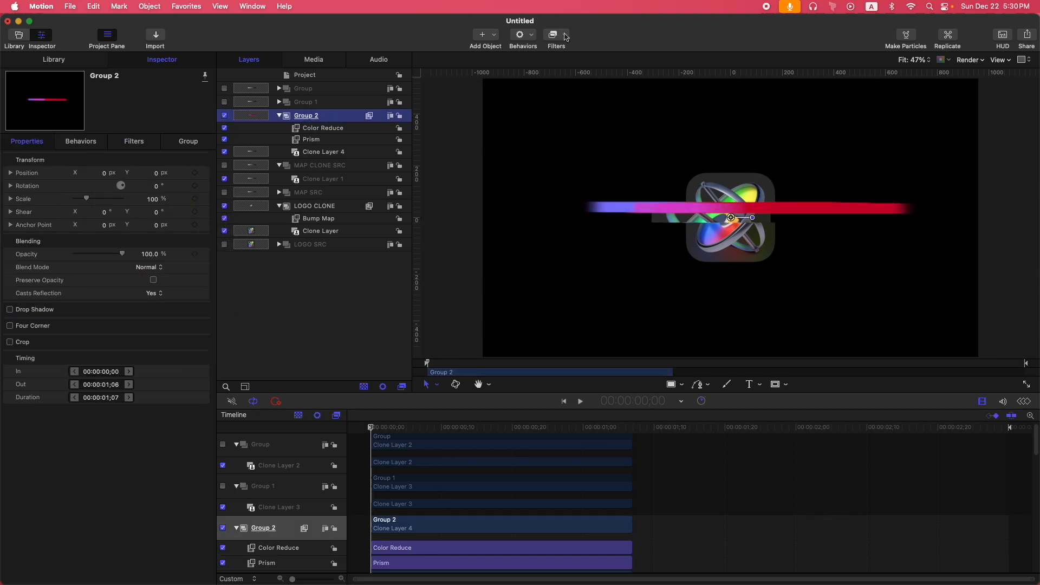
click(565, 36)
mouse_move(650, 279)
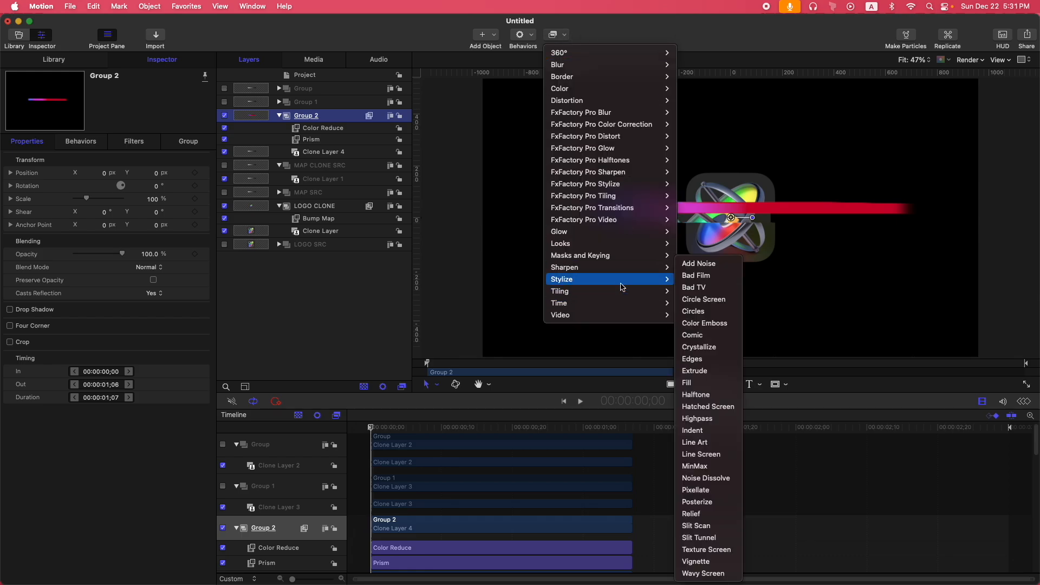
click(698, 490)
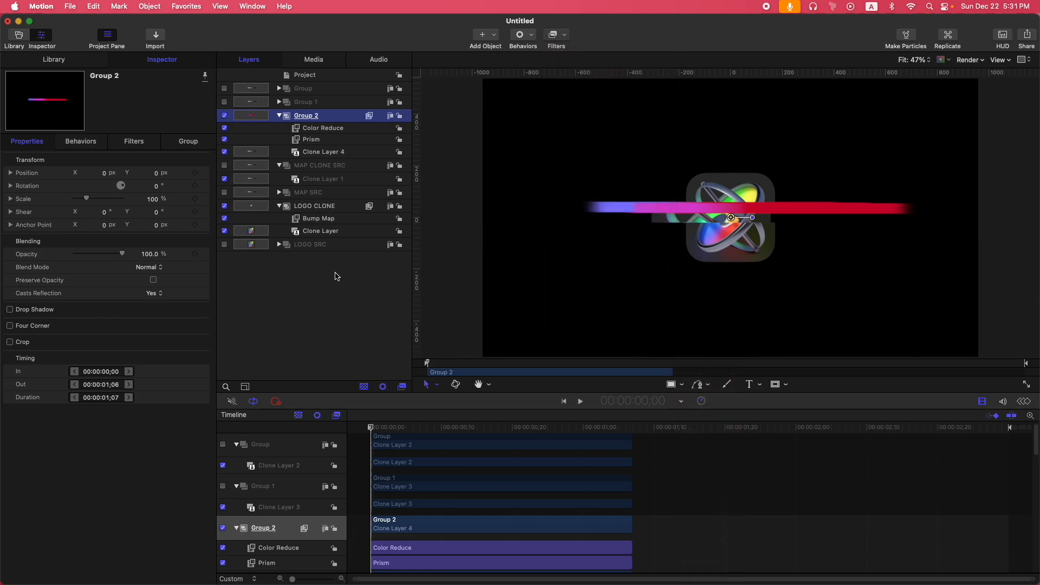
drag(79, 187, 90, 187)
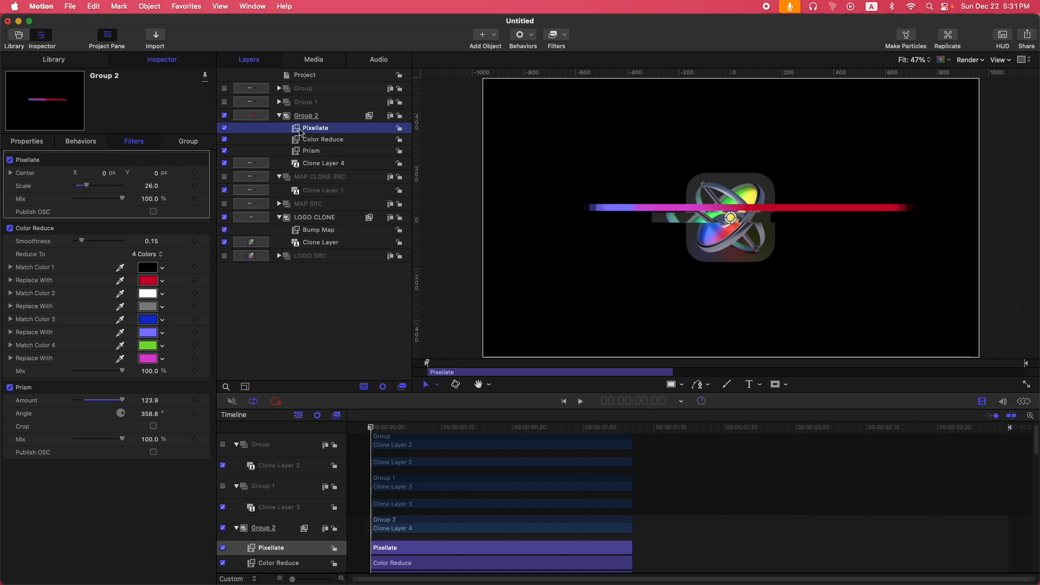
Step: Set the blend mode of Group 2 to Difference
click(320, 118)
click(30, 139)
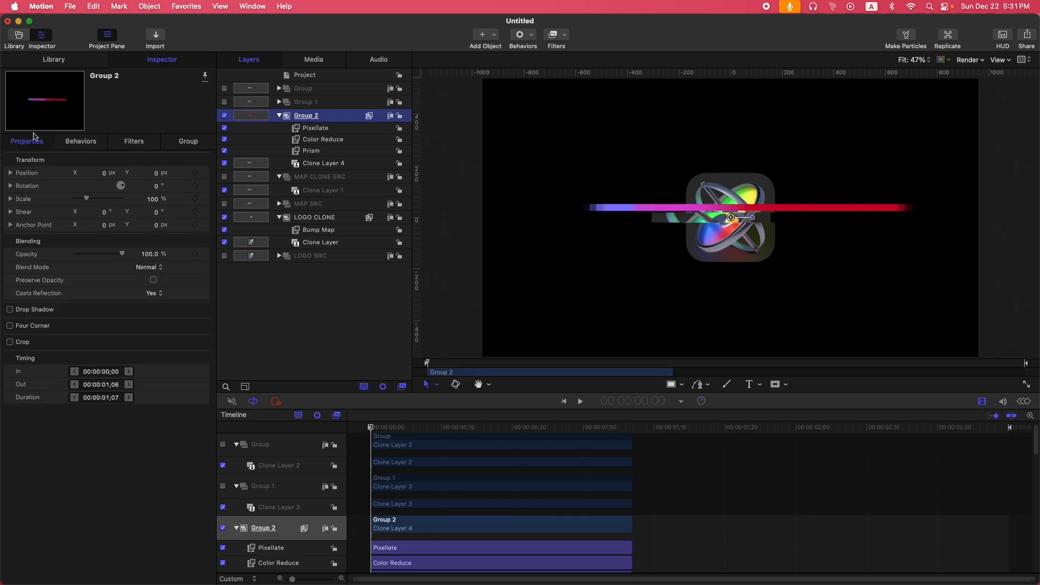
click(147, 267)
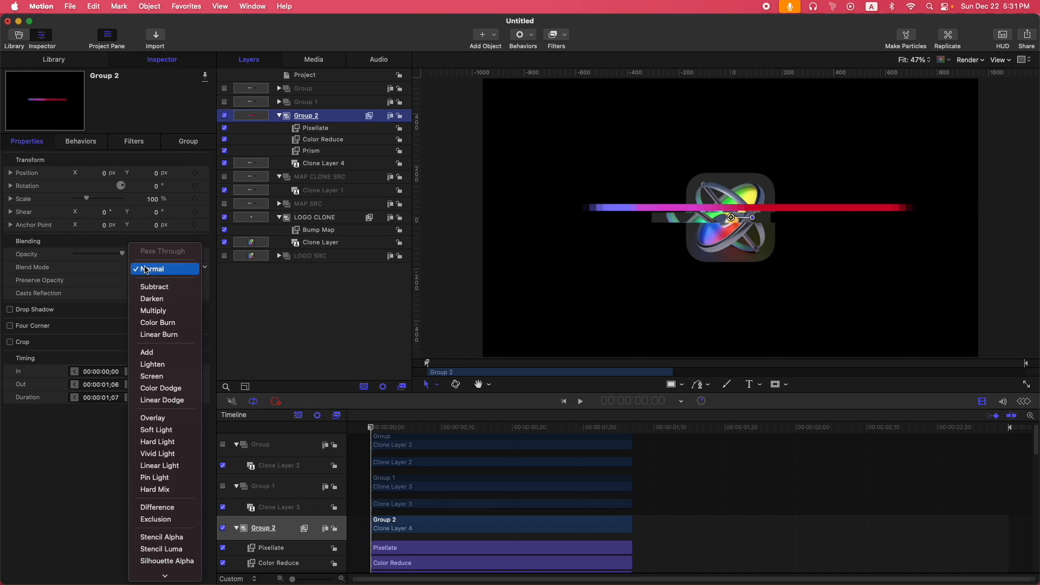
click(157, 507)
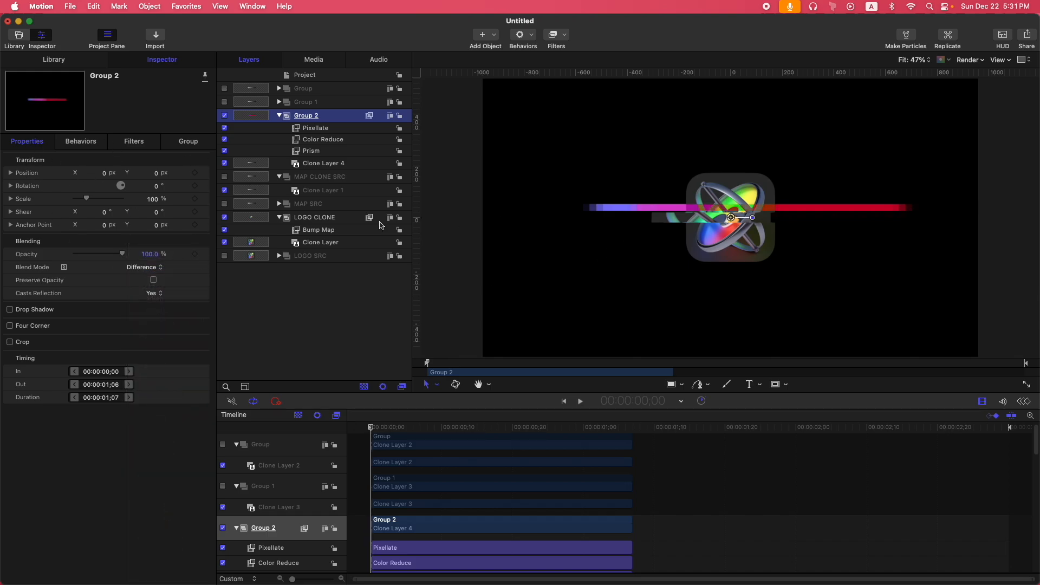
click(145, 267)
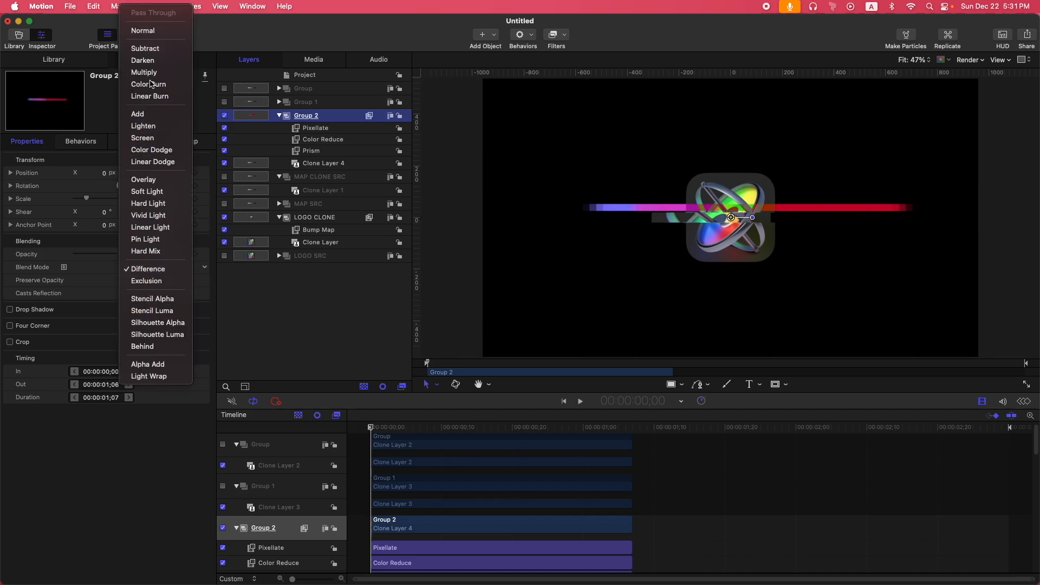
click(264, 133)
Step: Collapse Group 2, then enable and expand Group 1 and shift it in time to start at 00:00:00;03
click(280, 116)
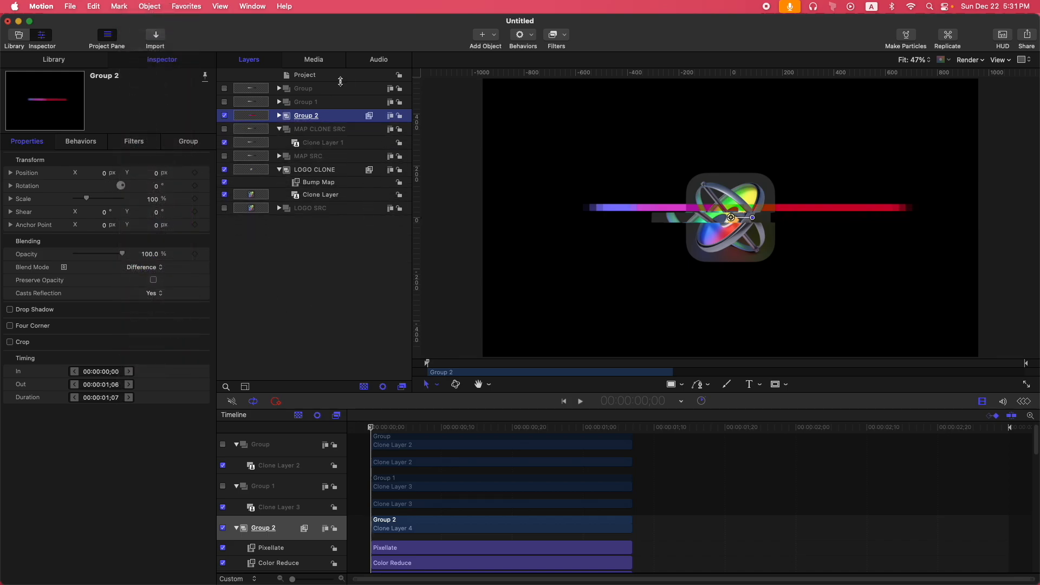
click(316, 103)
click(223, 102)
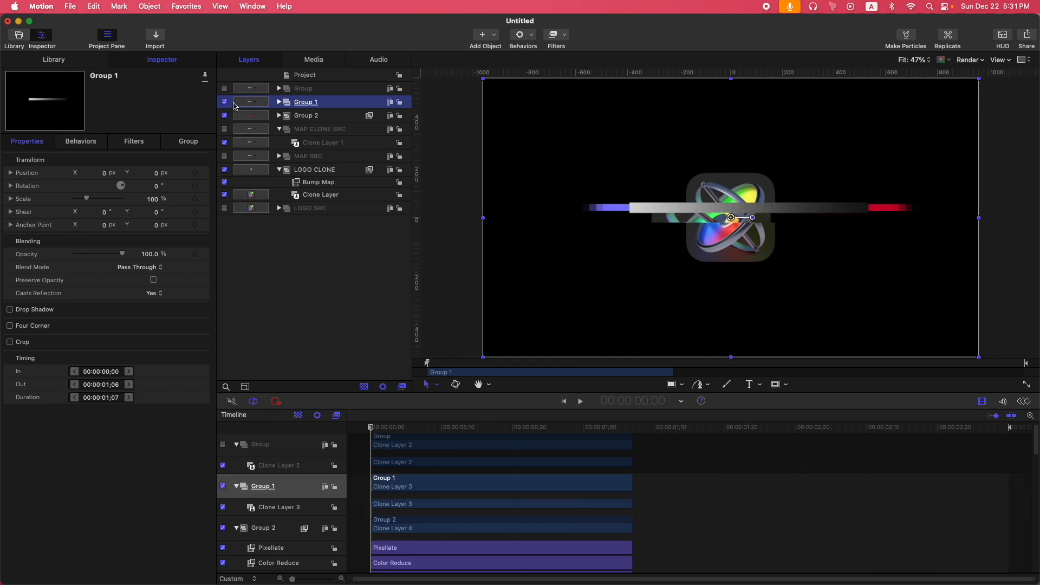
click(279, 102)
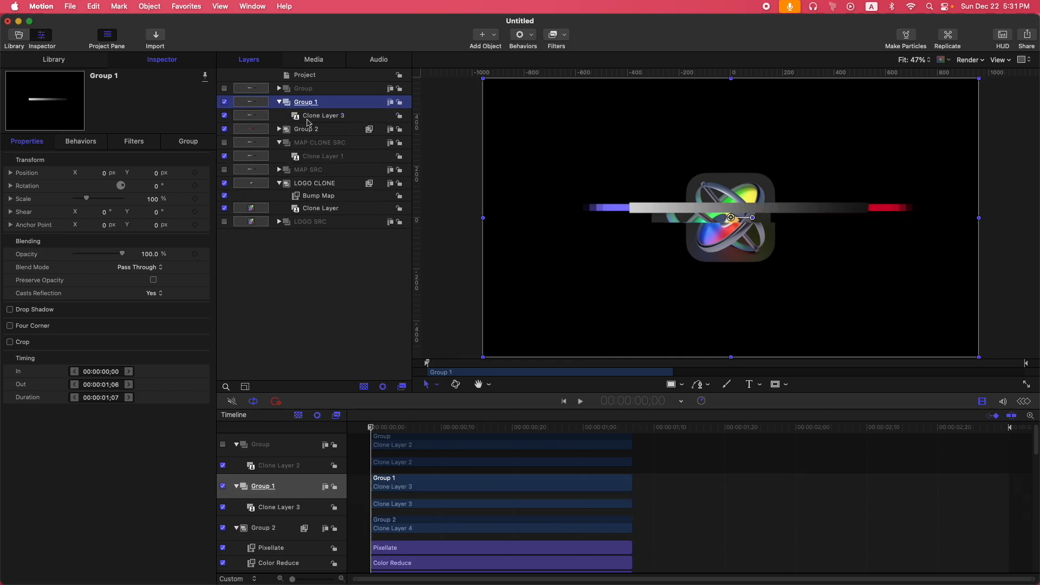
drag(413, 488, 434, 487)
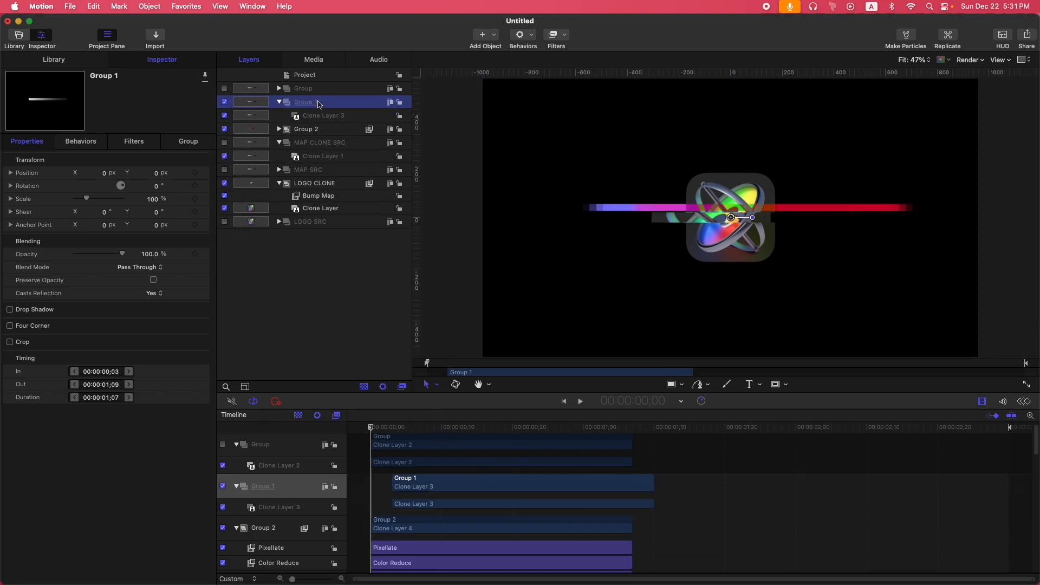
Step: Copy the Color Reduce and Prism filters from Group 2 onto Group 1
click(562, 36)
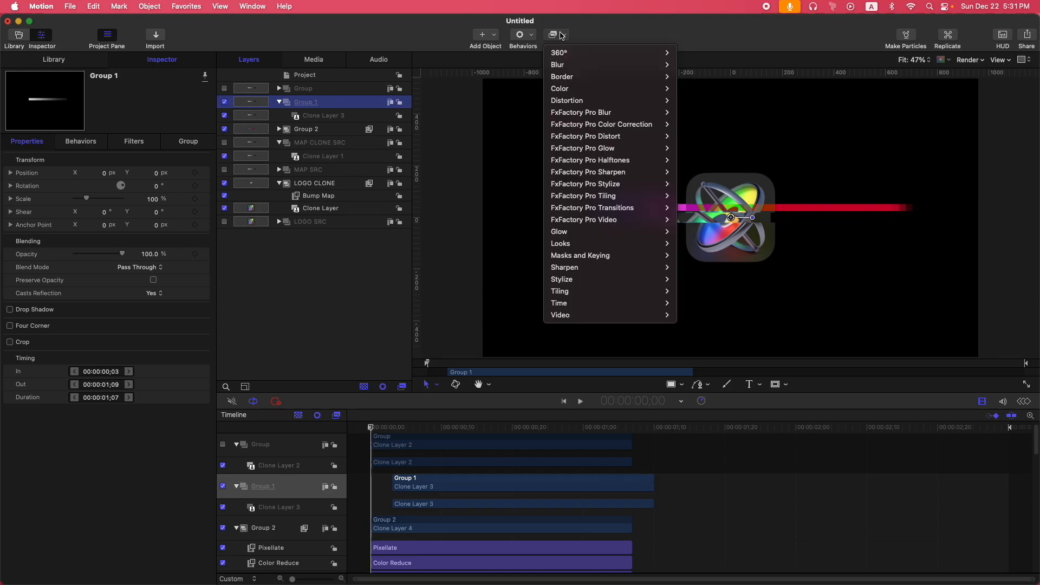
click(343, 283)
click(279, 129)
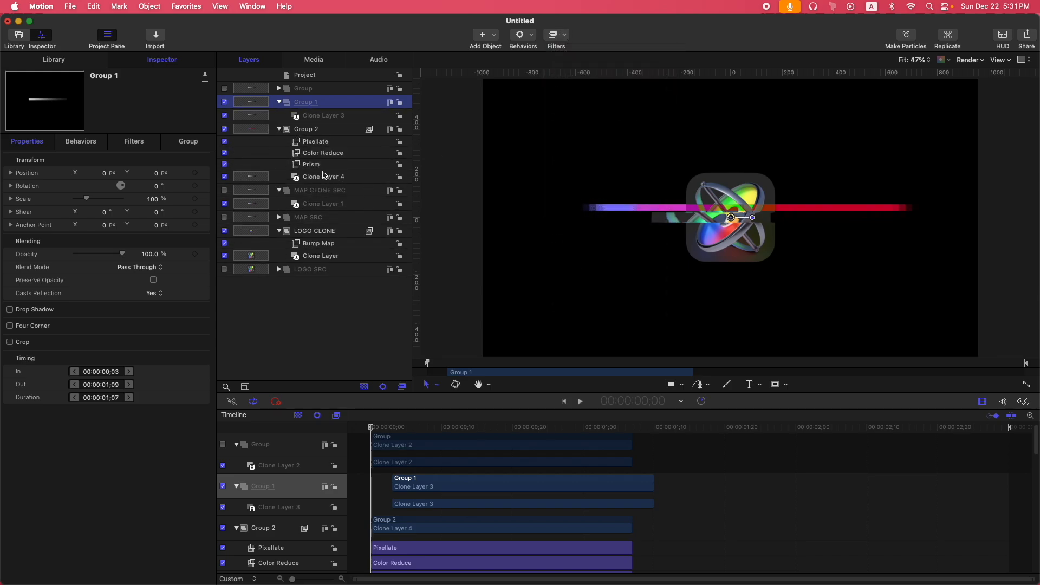
click(325, 164)
shift+click(351, 153)
drag(350, 152, 311, 103)
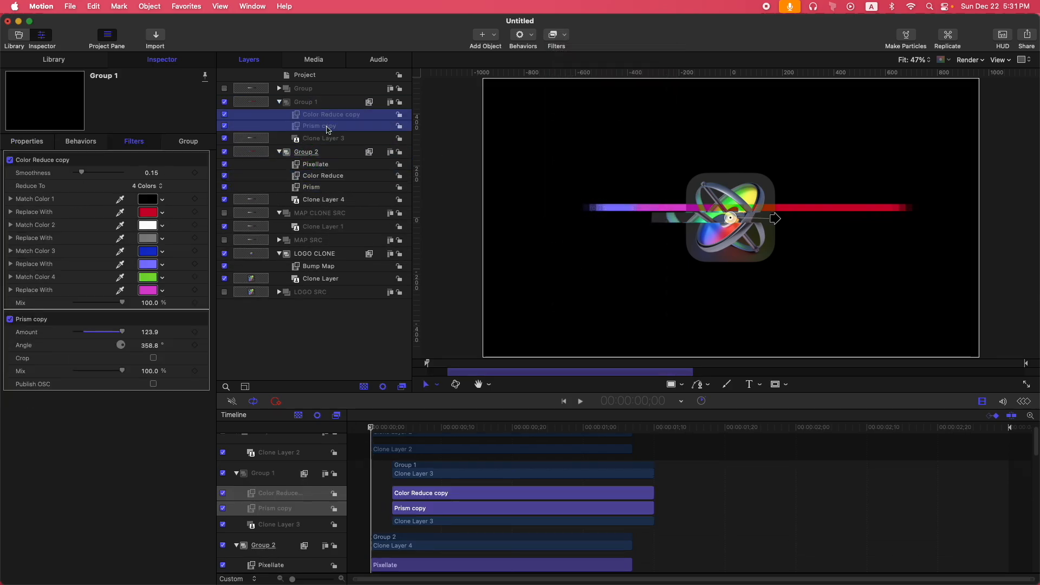
Step: Add the Halftone filter to Group 1 and move the playhead to 00:00:00;07
click(327, 108)
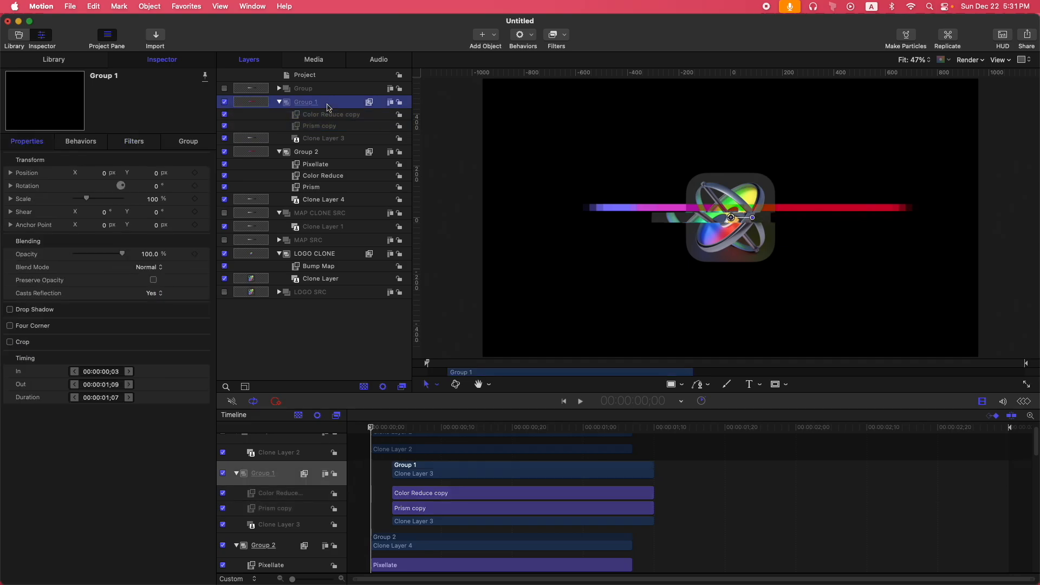
click(558, 39)
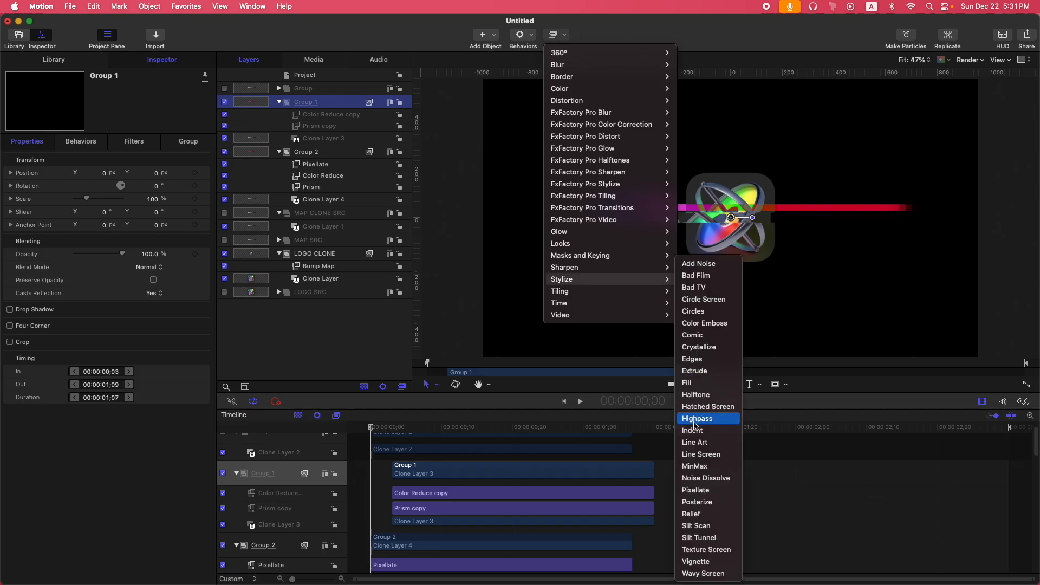
click(396, 455)
drag(382, 428, 419, 428)
Step: Scale Group 1 to 192% and set its blend mode to Color Dodge
click(323, 104)
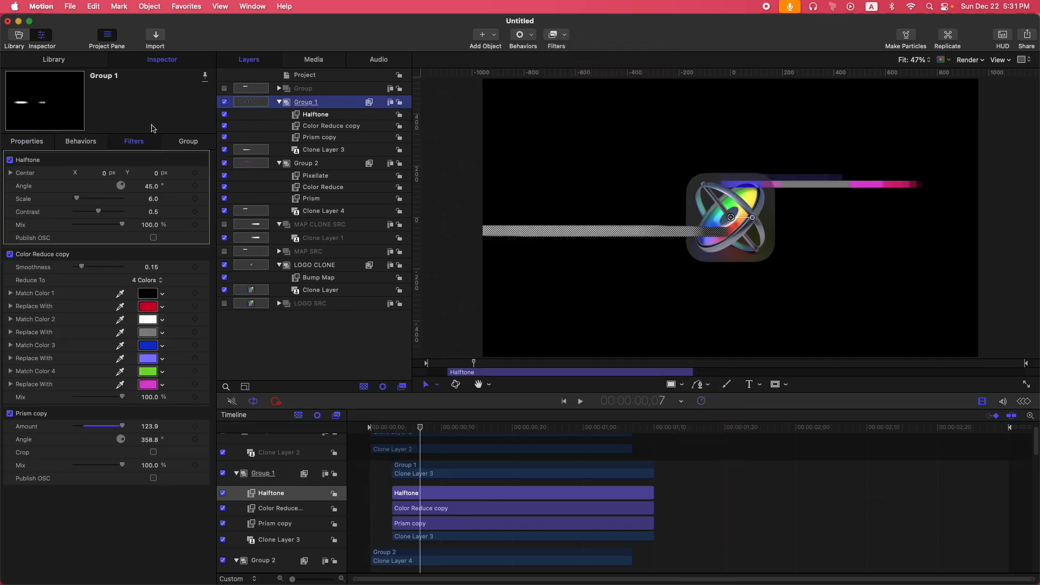
drag(87, 200, 98, 199)
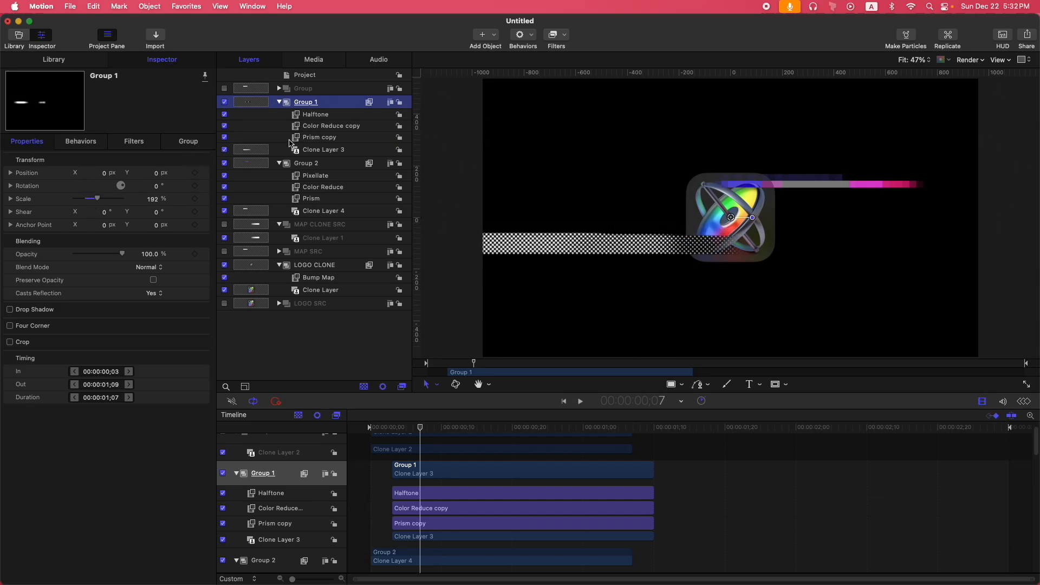
click(149, 267)
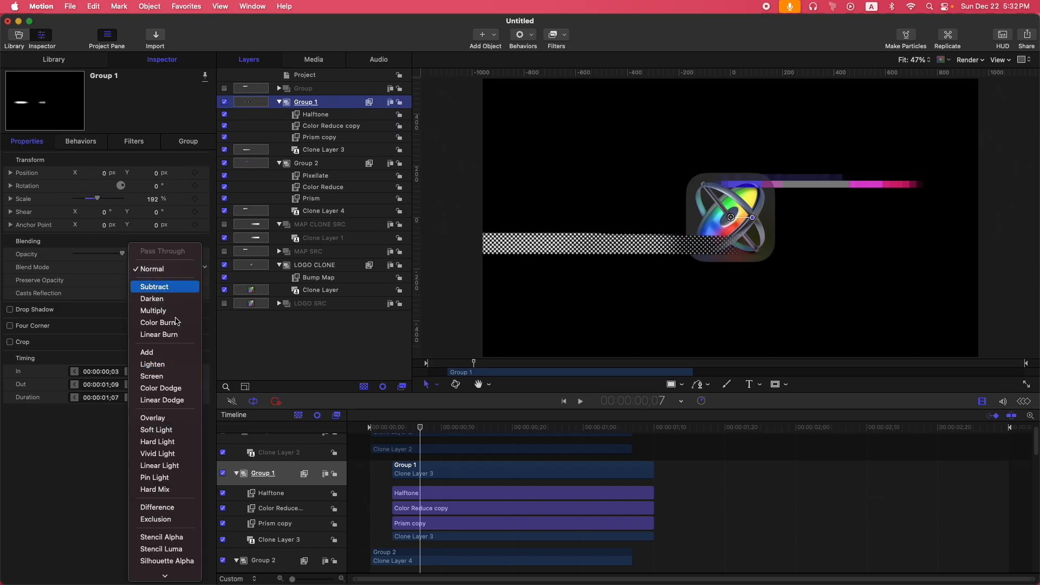
click(340, 352)
click(159, 267)
click(168, 389)
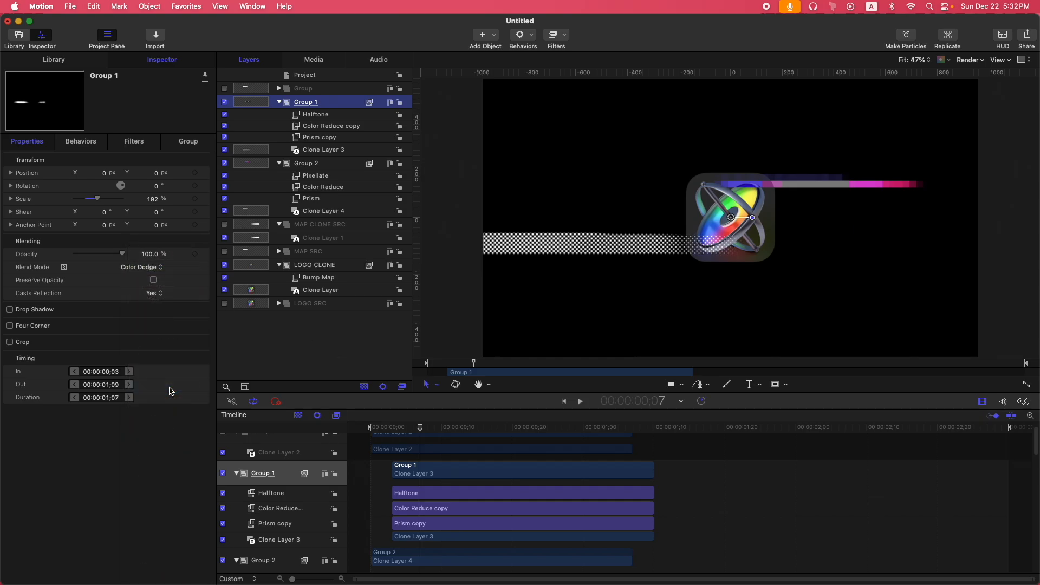
Step: Enable and expand the topmost Group, collapse Group 1, and shift Group in time to start at 00:00:00;06
click(316, 90)
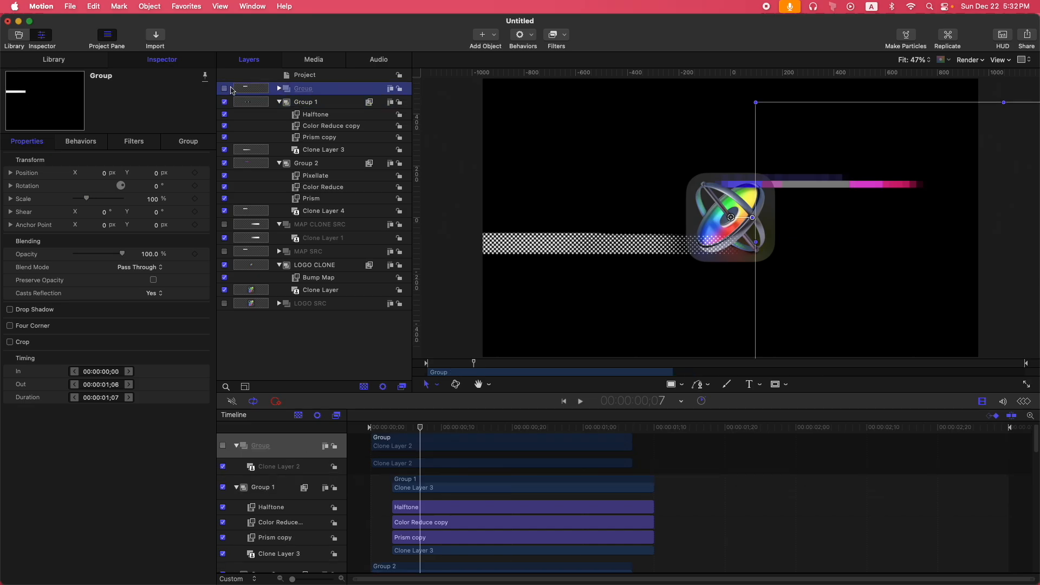
click(224, 88)
click(279, 103)
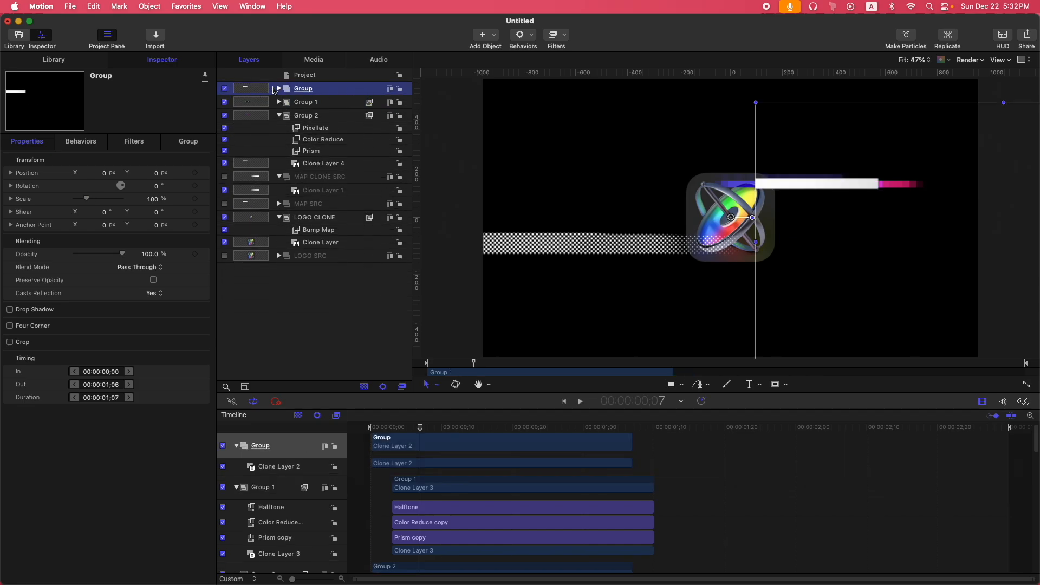
click(280, 89)
drag(423, 468, 461, 464)
Step: Apply the Colorize filter to the topmost Group, coloring its strip from green at the light end to orange at the dark end
click(347, 91)
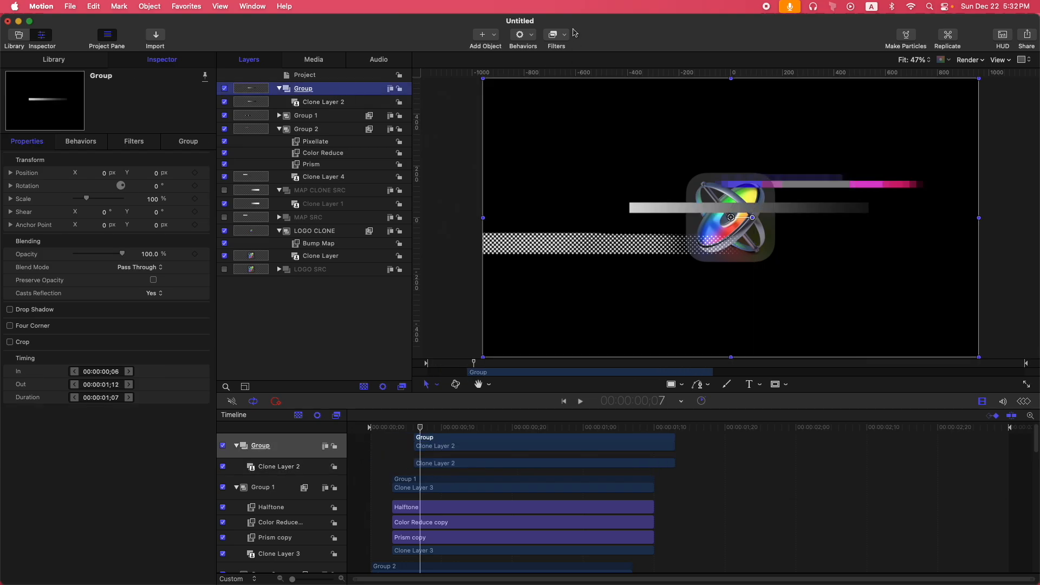
click(558, 38)
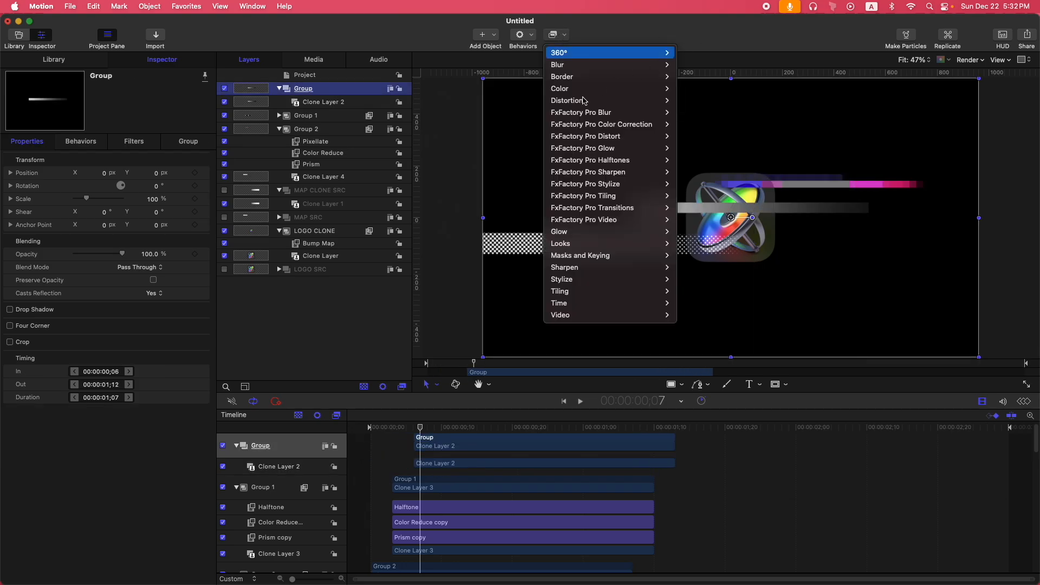
mouse_move(591, 88)
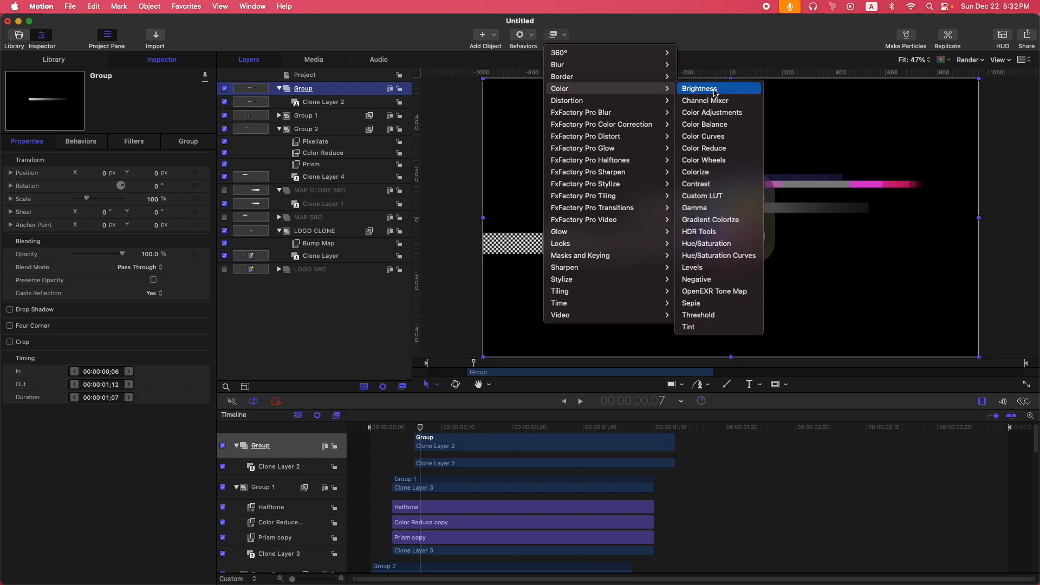
click(696, 173)
right_click(149, 189)
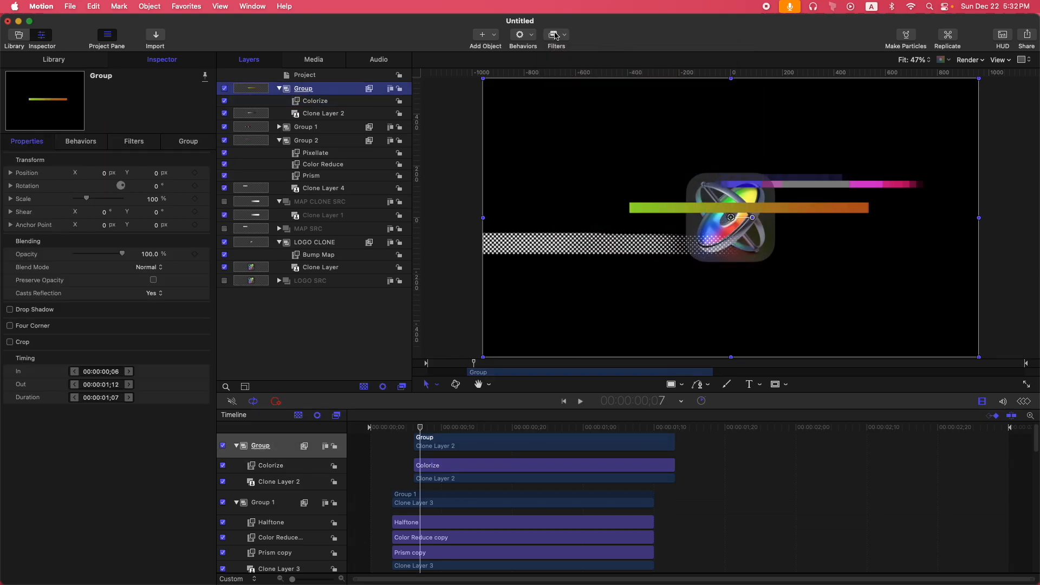
Step: Apply the Pixellate filter to the topmost Group
click(554, 34)
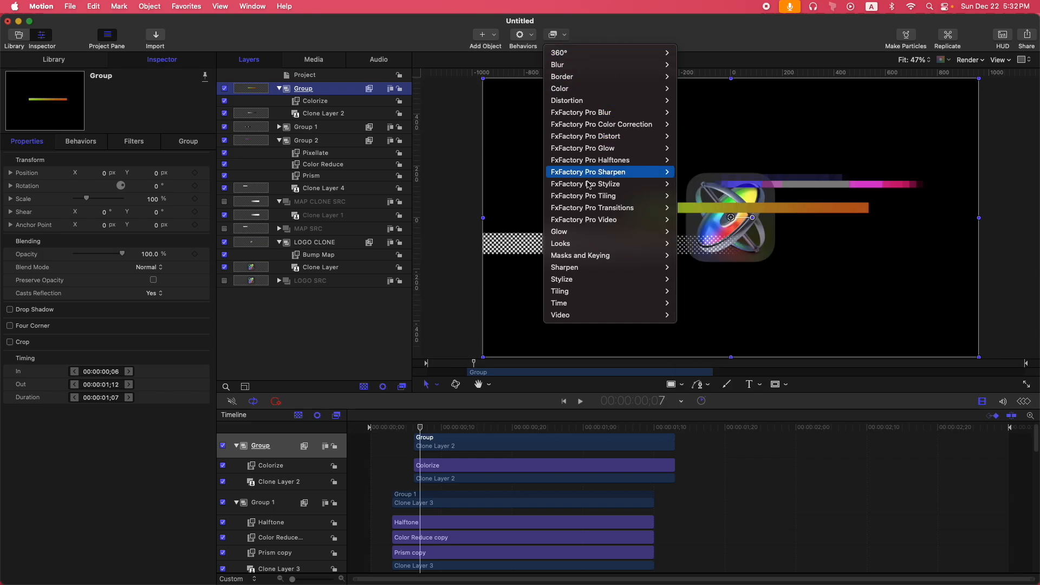
mouse_move(579, 282)
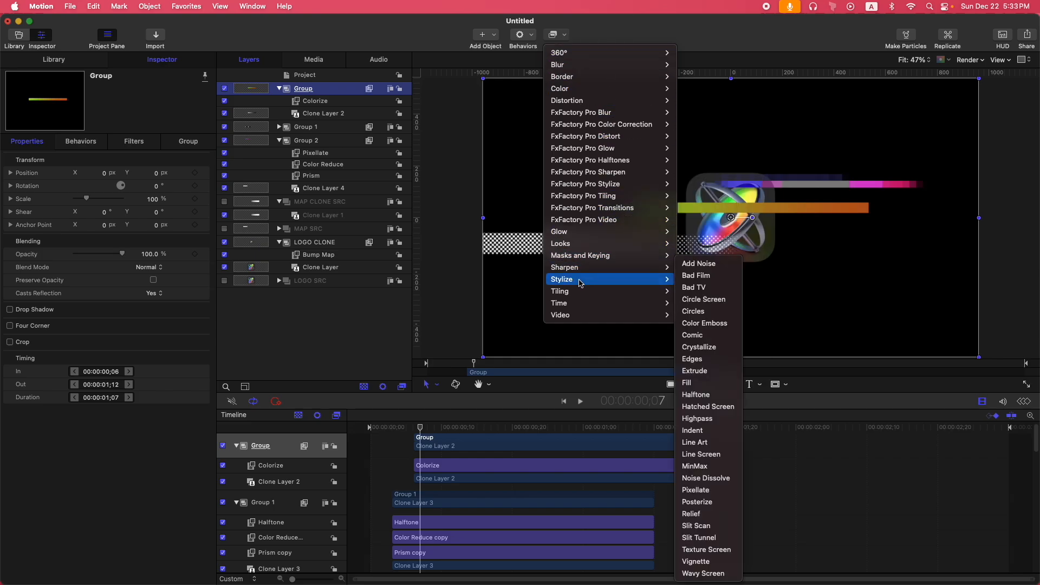
click(697, 489)
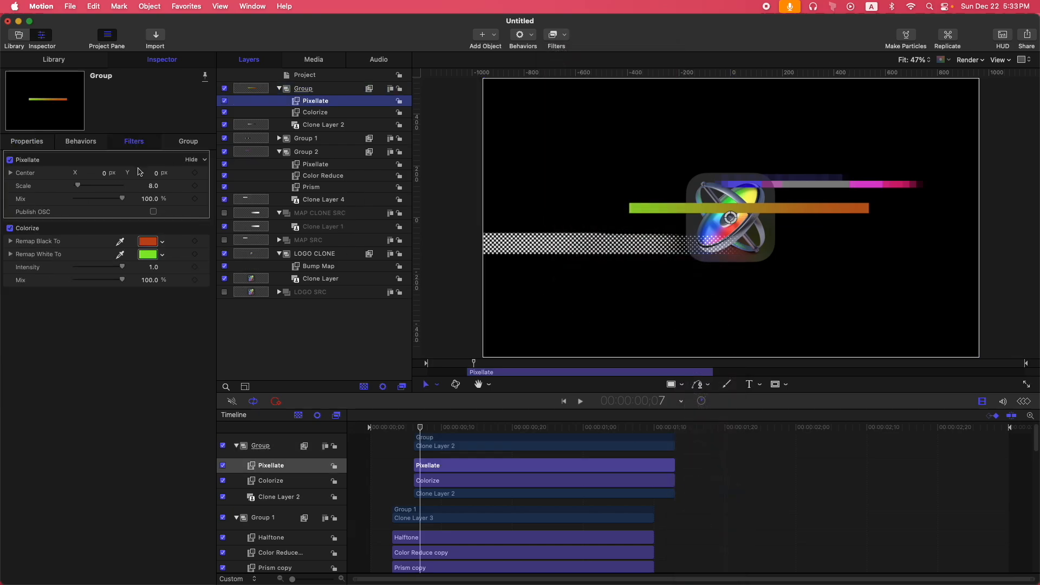
Step: Apply the Add Noise filter to the topmost Group and set the group's blend mode to Multiply
click(303, 89)
click(556, 34)
mouse_move(562, 279)
click(714, 263)
click(149, 267)
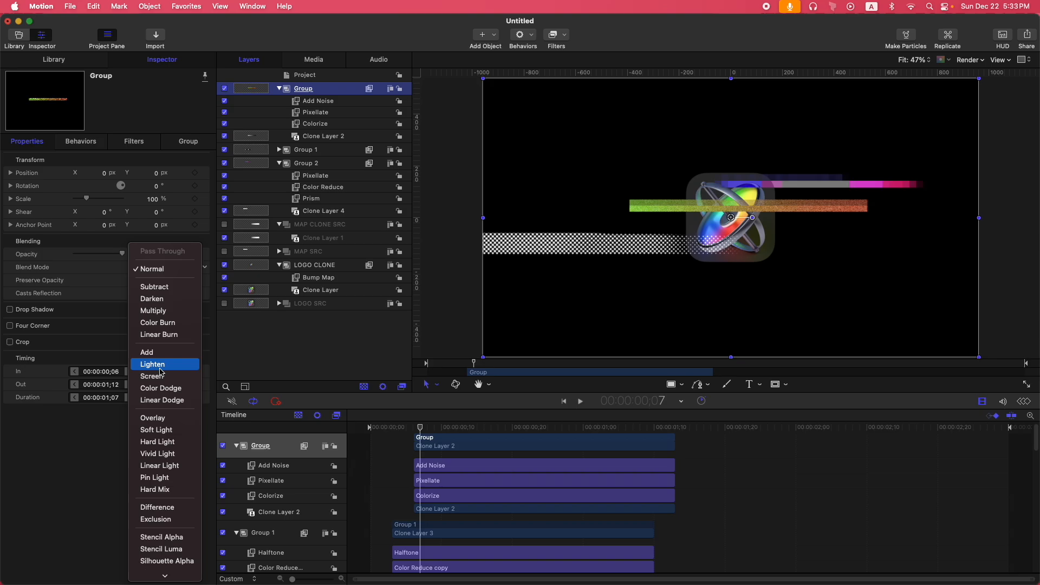
click(163, 309)
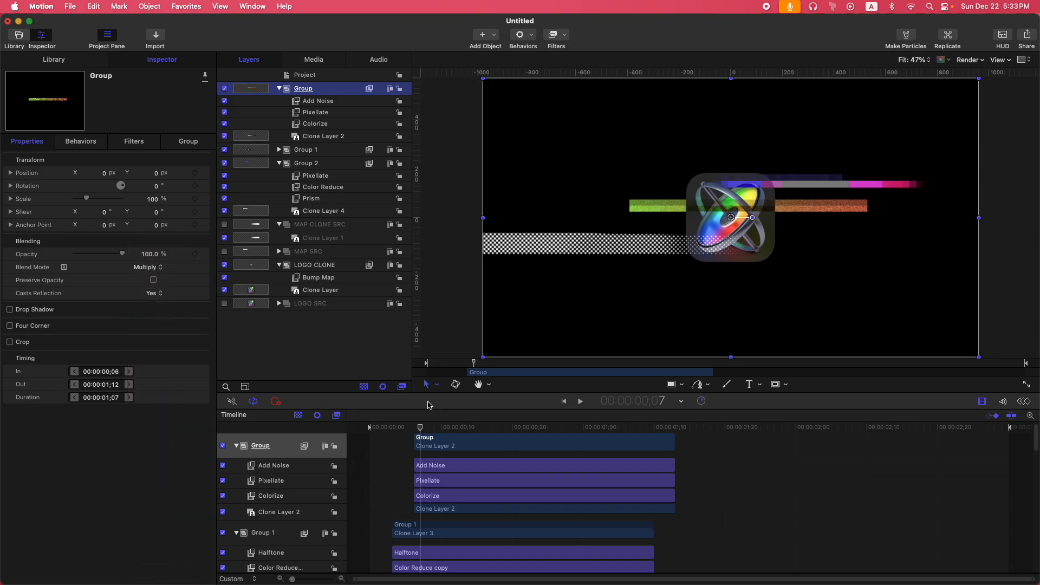
Step: Set Clone Layer 2's speed to 175.55%, then choose an end condition and increase its end duration
click(327, 137)
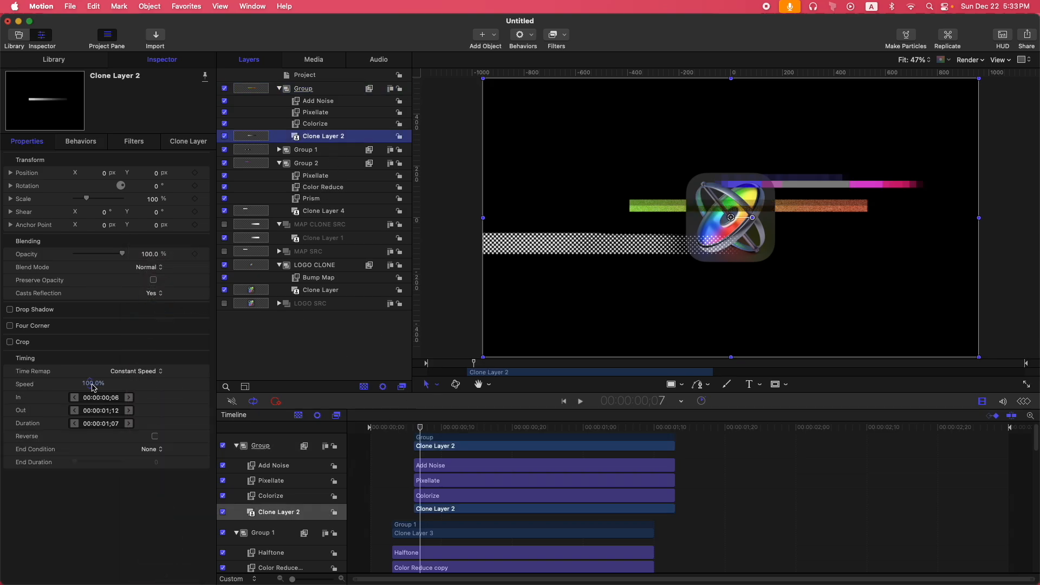
drag(90, 382, 100, 384)
click(157, 453)
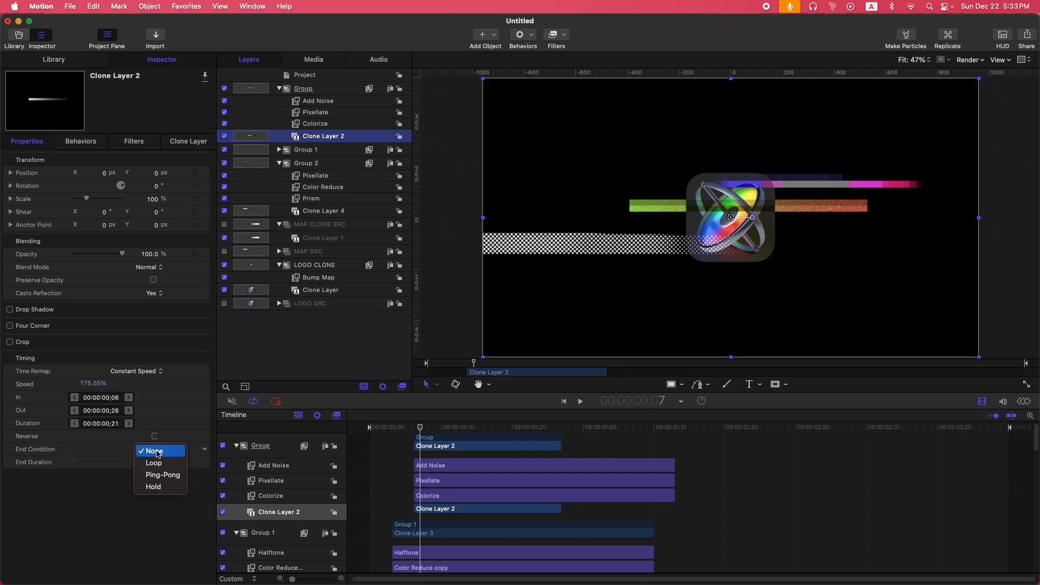
click(49, 470)
drag(76, 465, 93, 464)
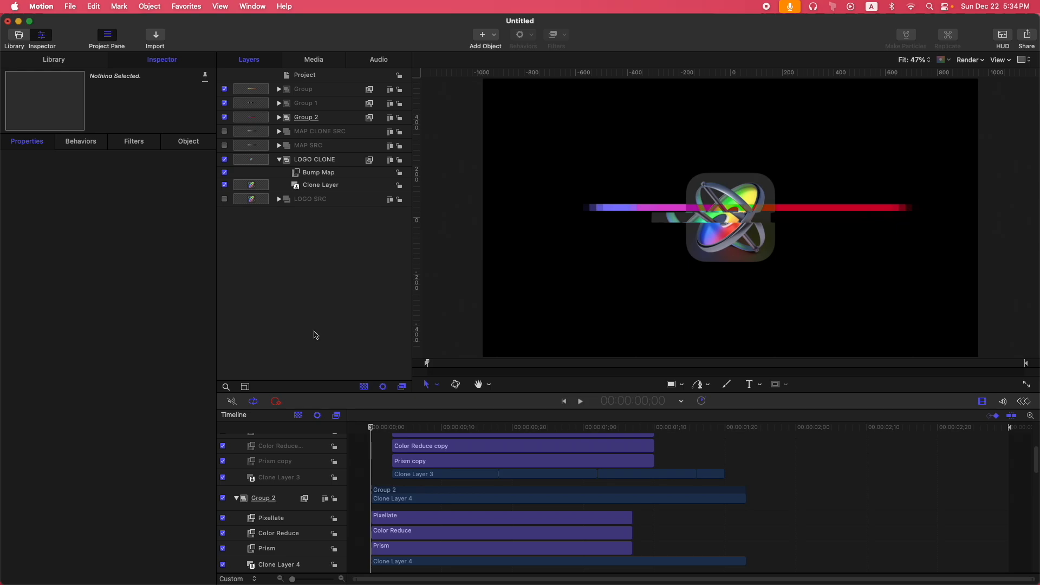
Step: Try trimming the start of Clone Layer 4 in Group 2 to 00:00:00;01 and undo the trim
key(Right)
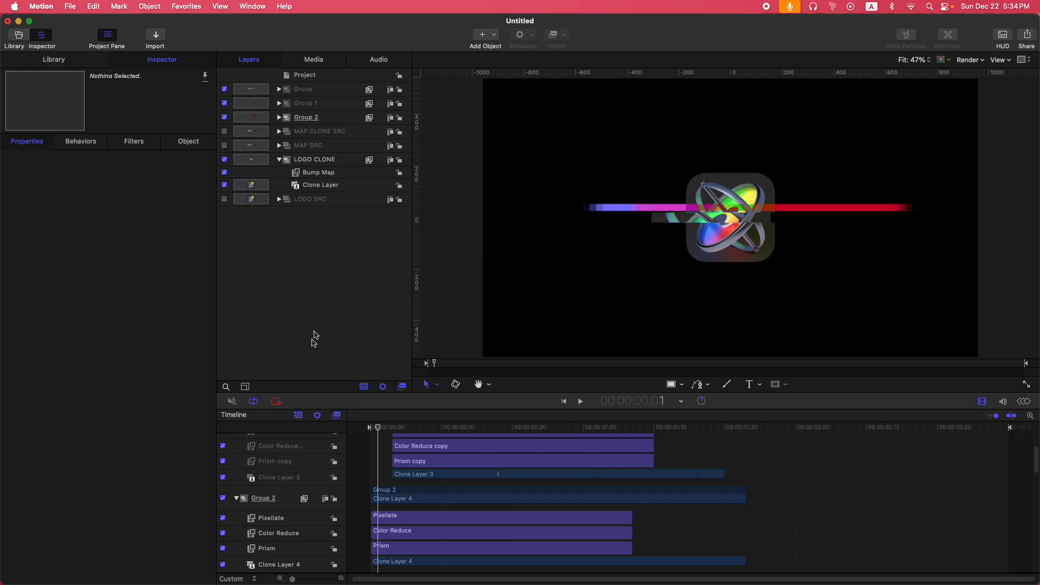
click(295, 565)
key(i)
key(Left)
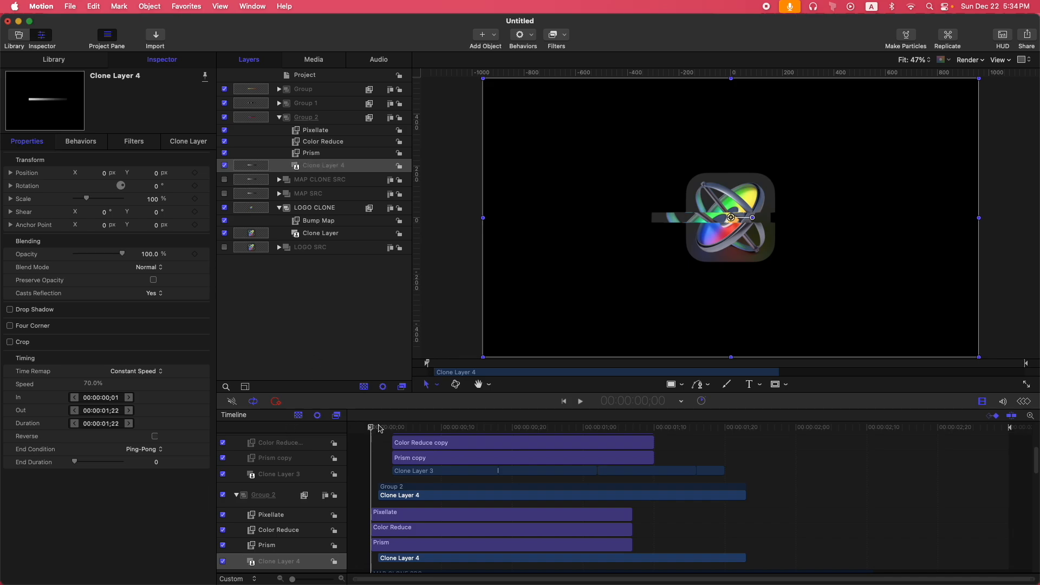
key(super+z)
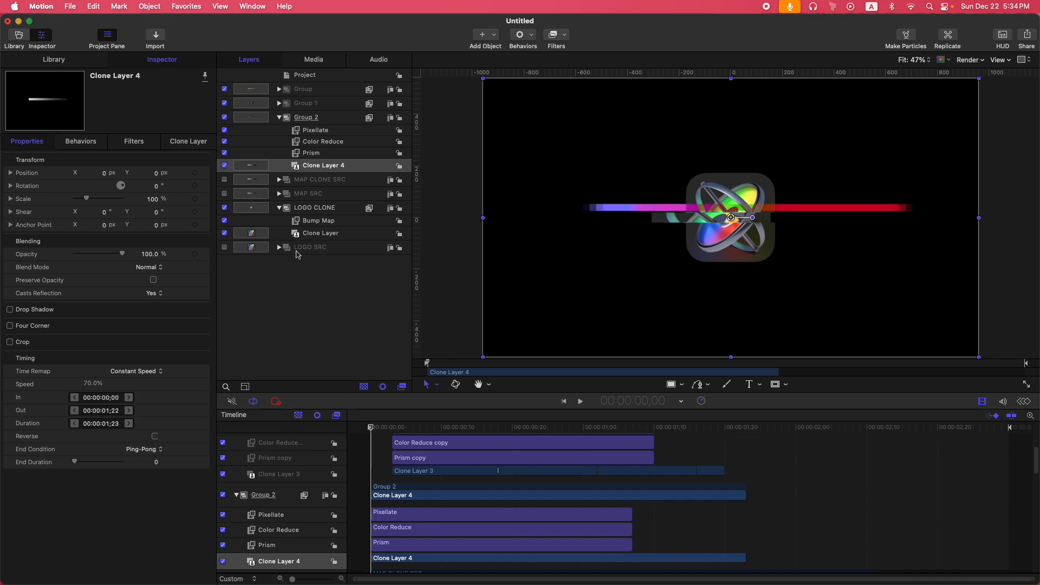
Step: Trim the Clone Layer in LOGO CLONE to start at 00:00:00;02 and play back the animation
click(322, 234)
mouse_move(372, 428)
mouse_down()
mouse_move(383, 429)
mouse_move(371, 428)
mouse_up()
key(i)
click(277, 346)
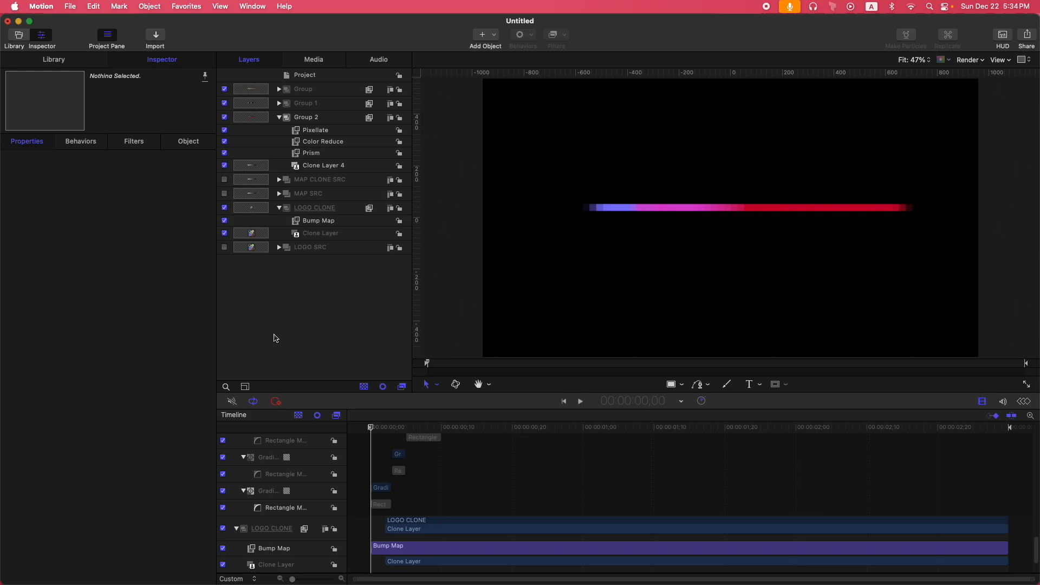
key(space)
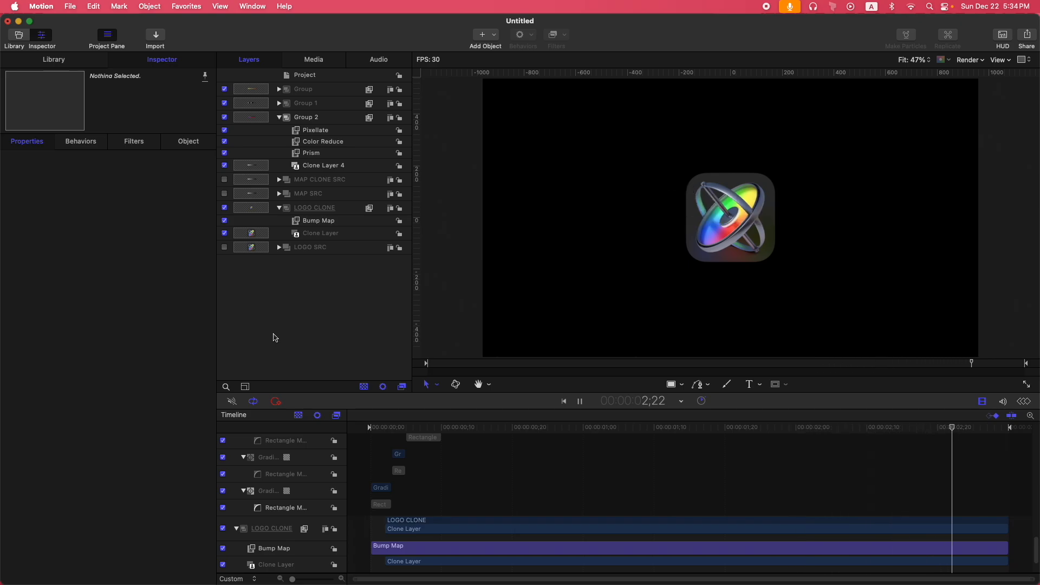
key(space)
Step: Split the Clone Layer in LOGO CLONE at 00:00:00;09, ;11, ;14, ;20 and ;22
drag(492, 425, 450, 425)
click(334, 192)
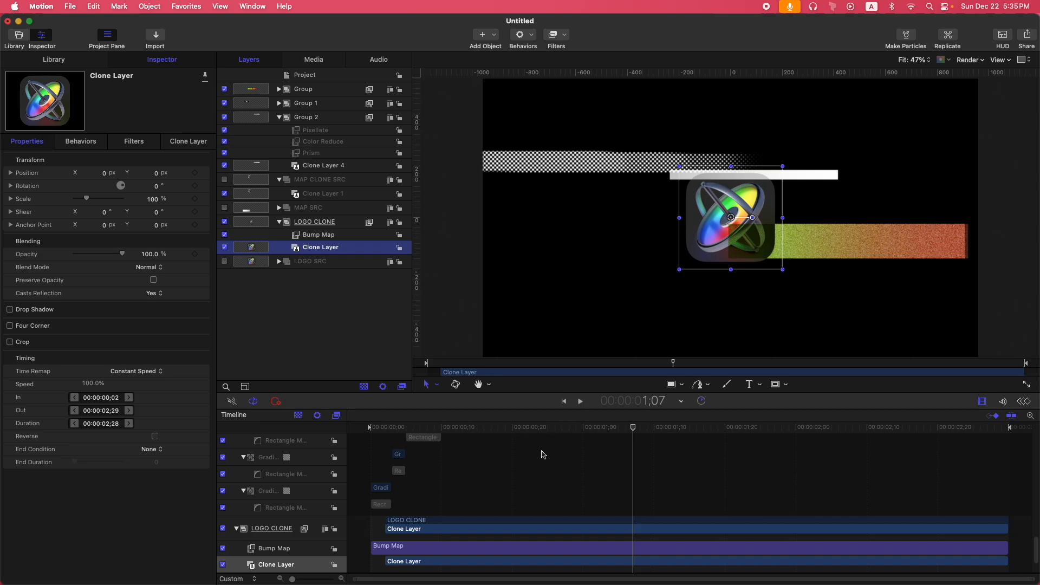
drag(547, 427, 428, 422)
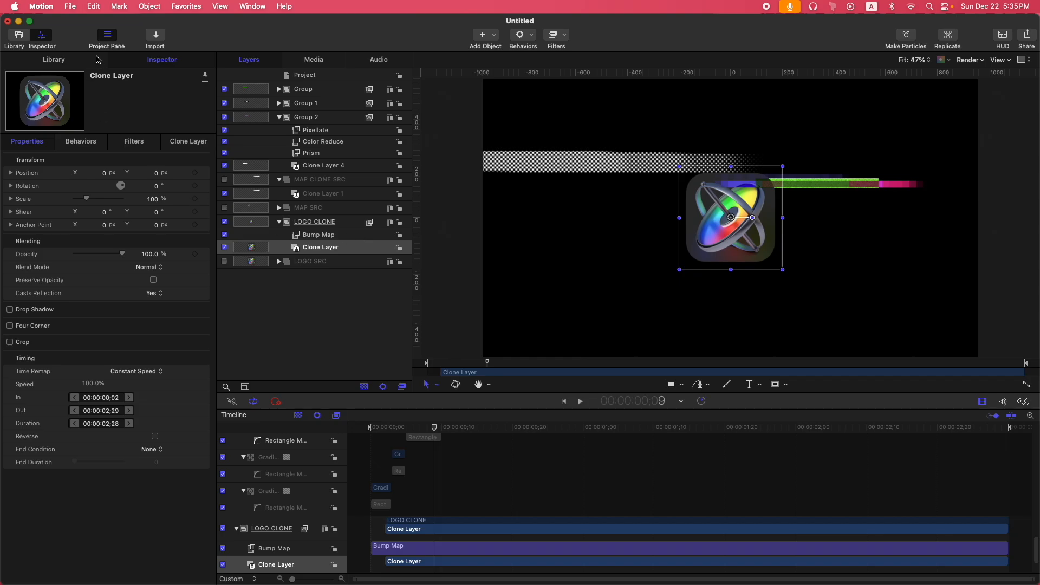
click(93, 6)
click(97, 153)
drag(436, 433, 448, 429)
click(92, 6)
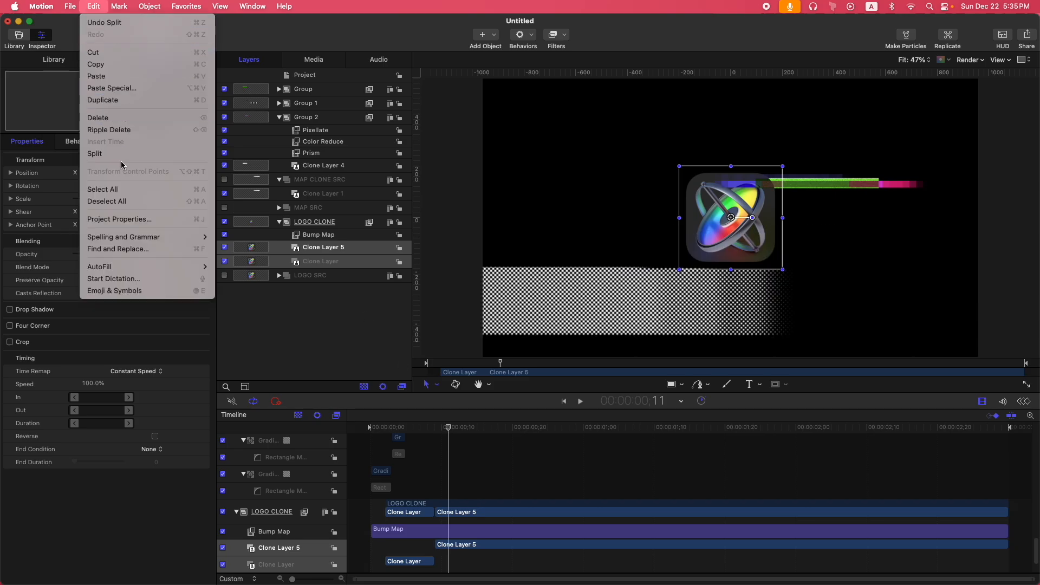
click(95, 153)
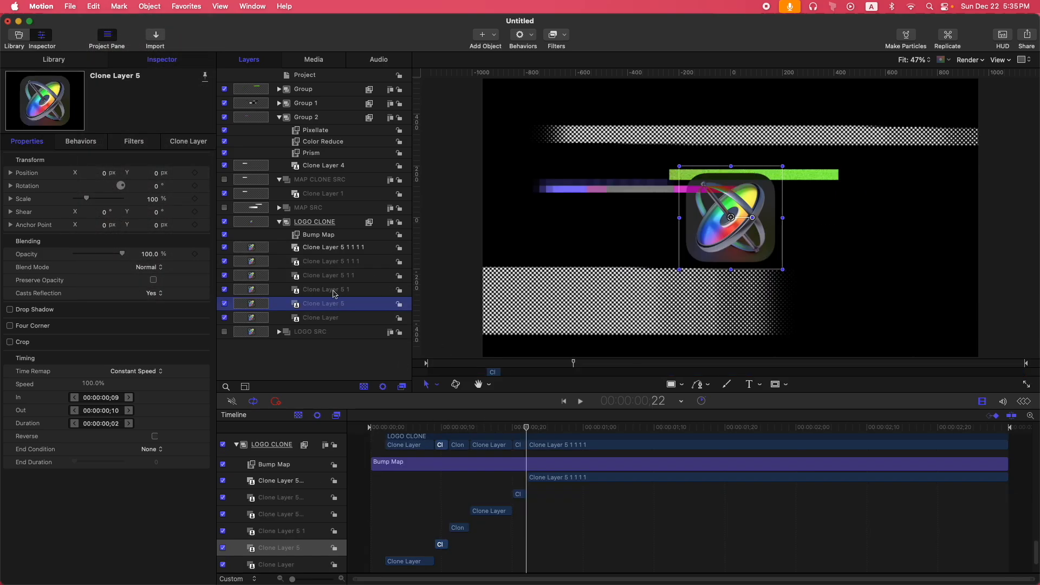
Step: Add the Bump Map filter to all five split segments from Clone Layer 5 to Clone Layer 5 1 1 1 1
shift+click(337, 249)
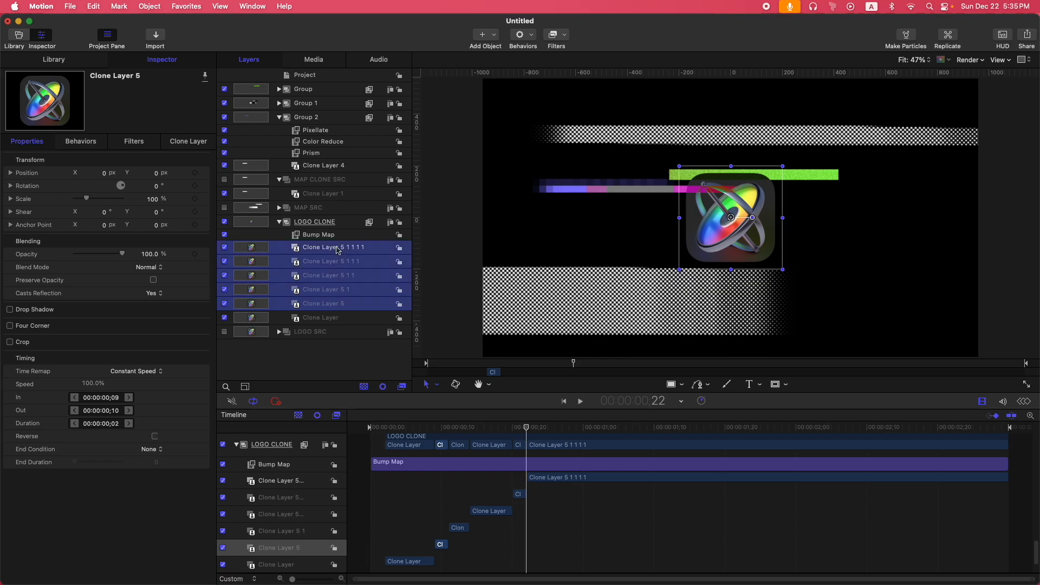
click(564, 33)
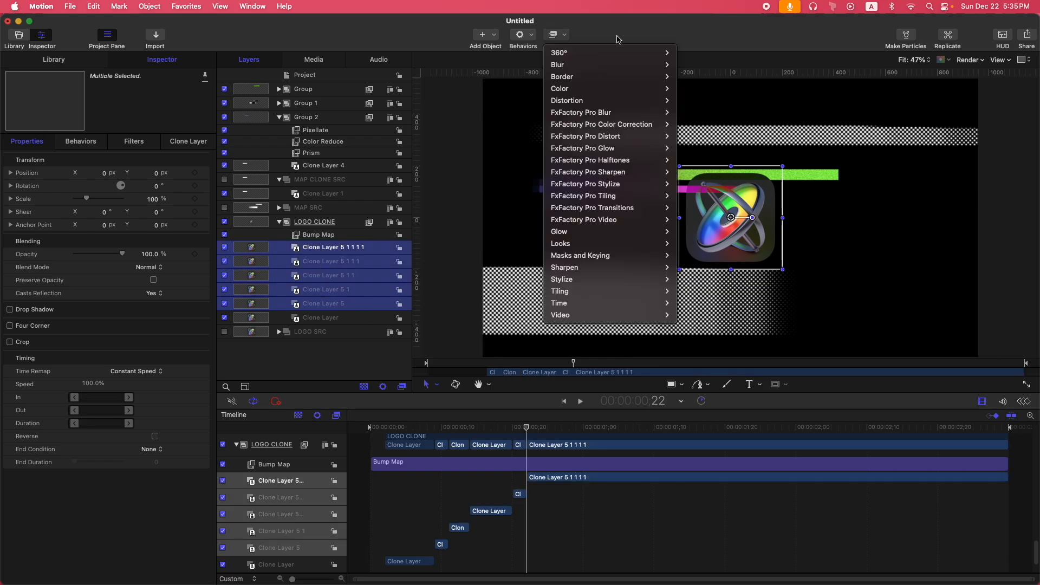
mouse_move(573, 105)
click(699, 124)
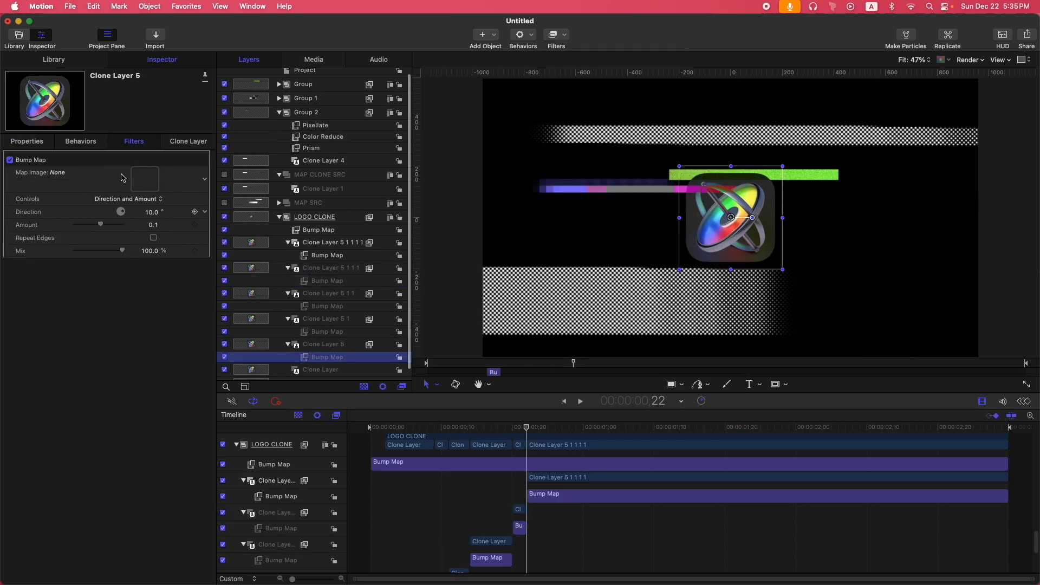
Step: Map Clone Layer 5's Bump Map to Group 2 and Clone Layer 5 1 1 1's to MAP CLONE SRC (direction -32°, amount 0.44), varying the others
drag(299, 116, 144, 178)
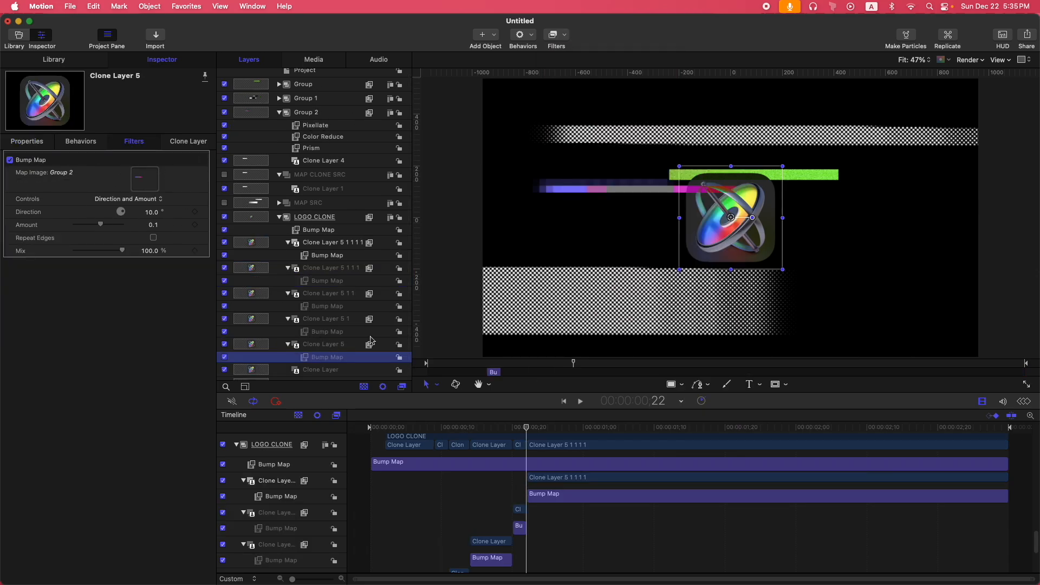
click(327, 255)
drag(152, 214, 83, 224)
click(332, 281)
click(327, 306)
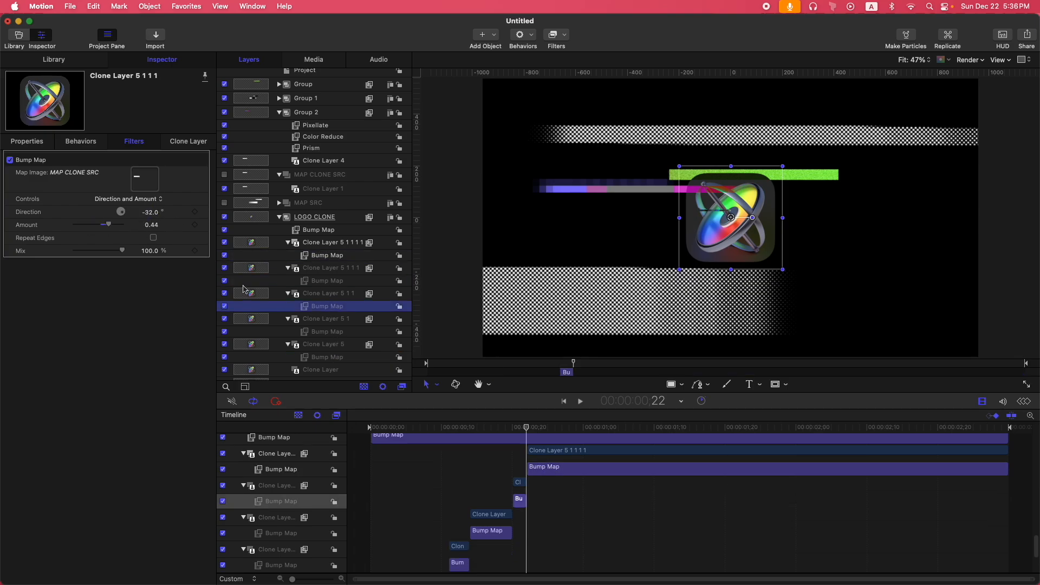
drag(100, 224, 89, 224)
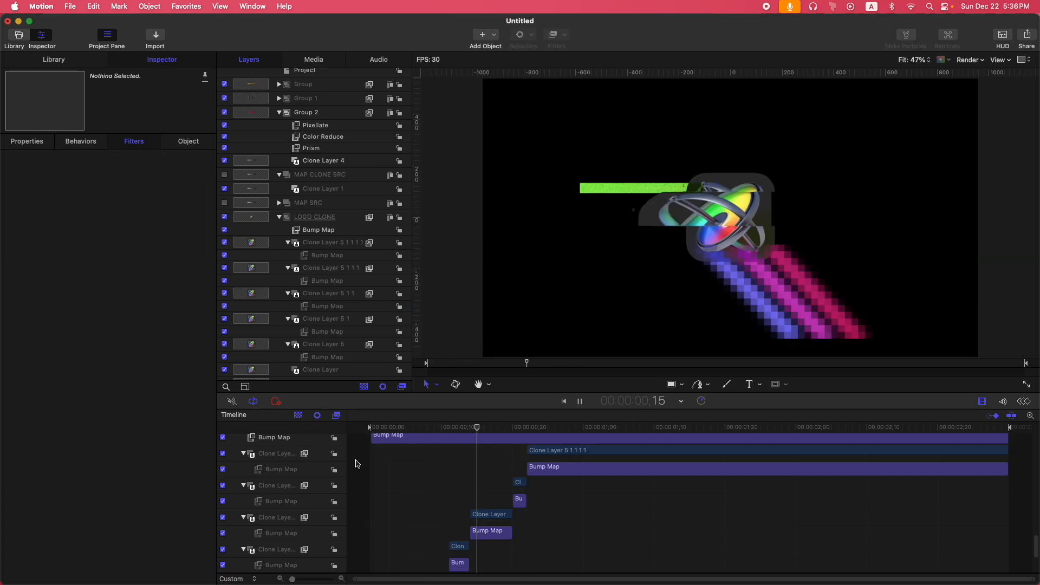
Step: Scale Clone Layer 5 1 1 1 to 139%, then shrink Clone Layer 5 1 1 1 1 and split it at 00:00:00;26
click(579, 401)
click(464, 425)
drag(464, 426, 519, 426)
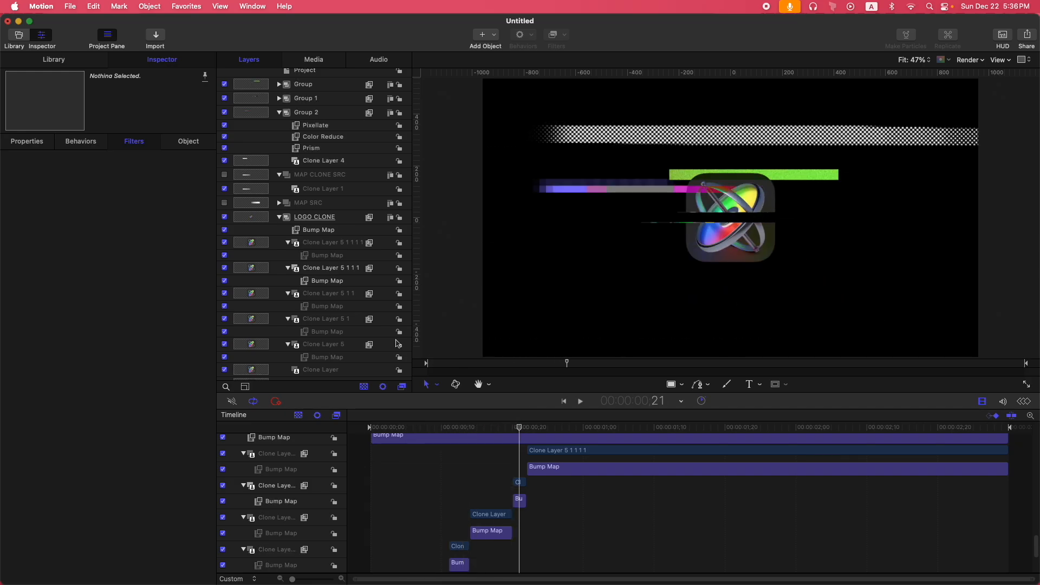
click(336, 271)
drag(86, 201, 80, 202)
click(330, 243)
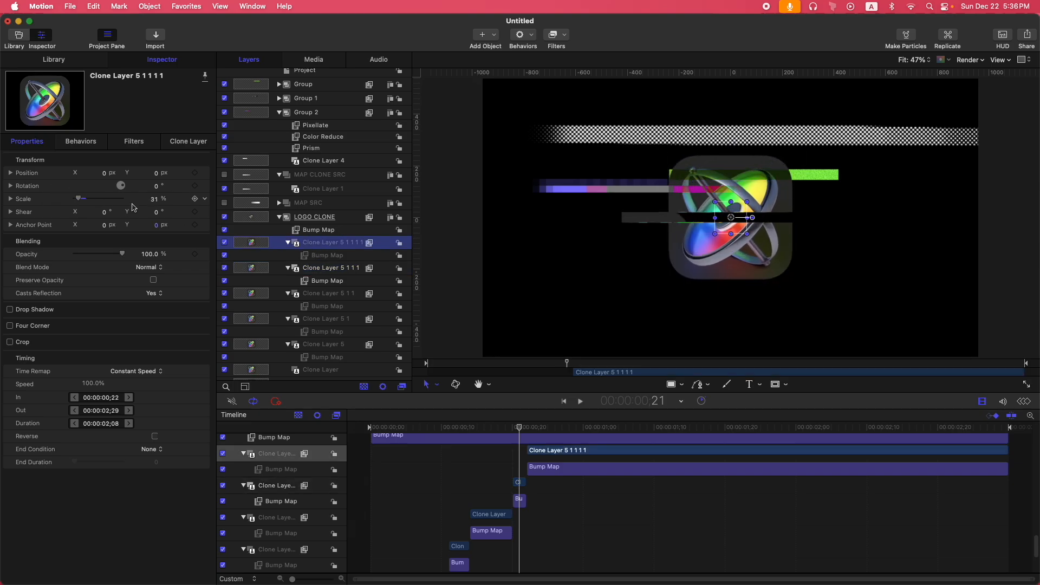
drag(521, 430, 541, 431)
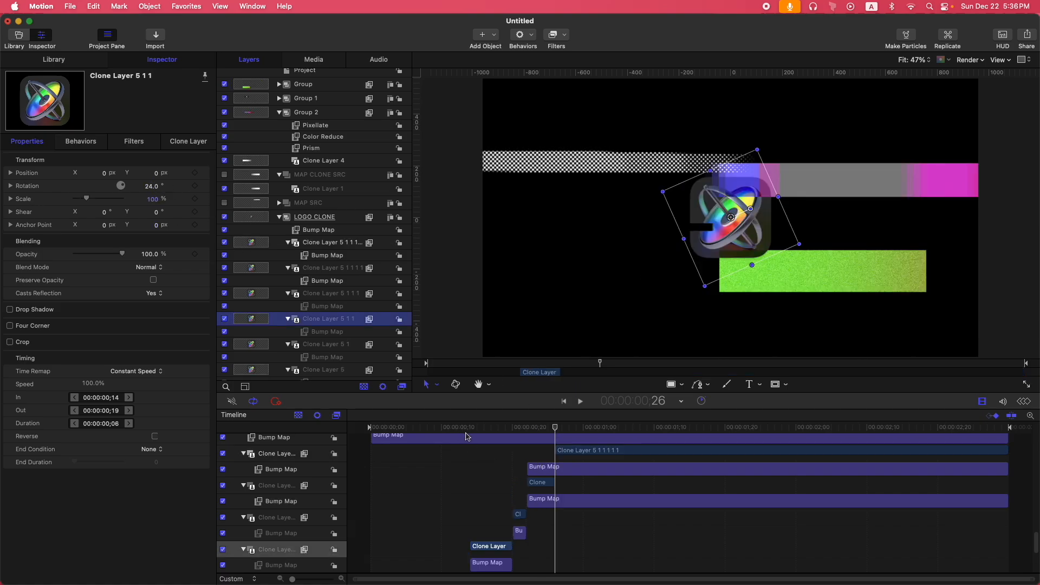
Step: Rotate Clone Layer 5 1 1 to 24°, scale it to 140% and set its blend mode to Add
click(494, 428)
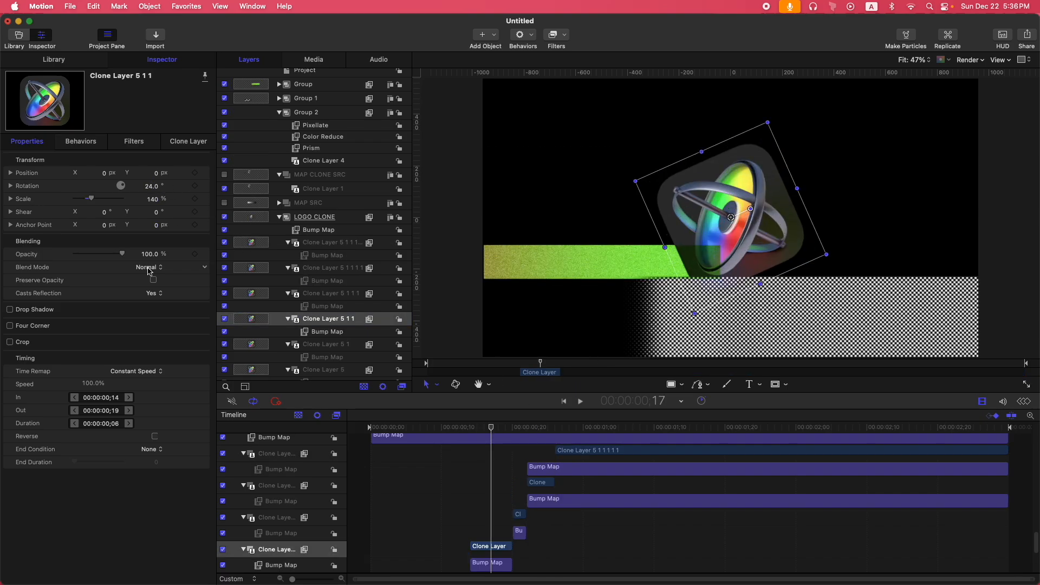
click(149, 267)
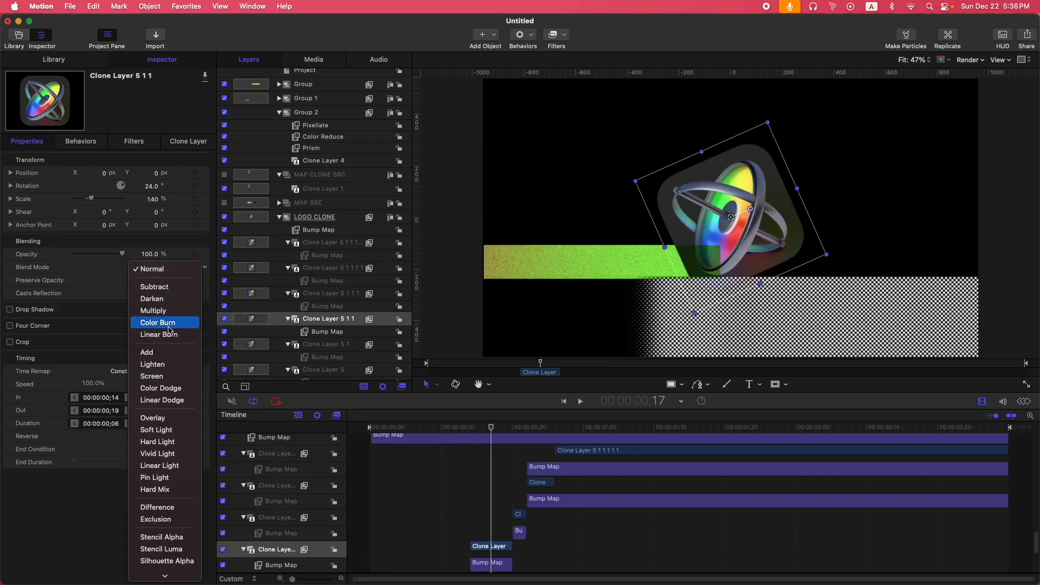
click(147, 352)
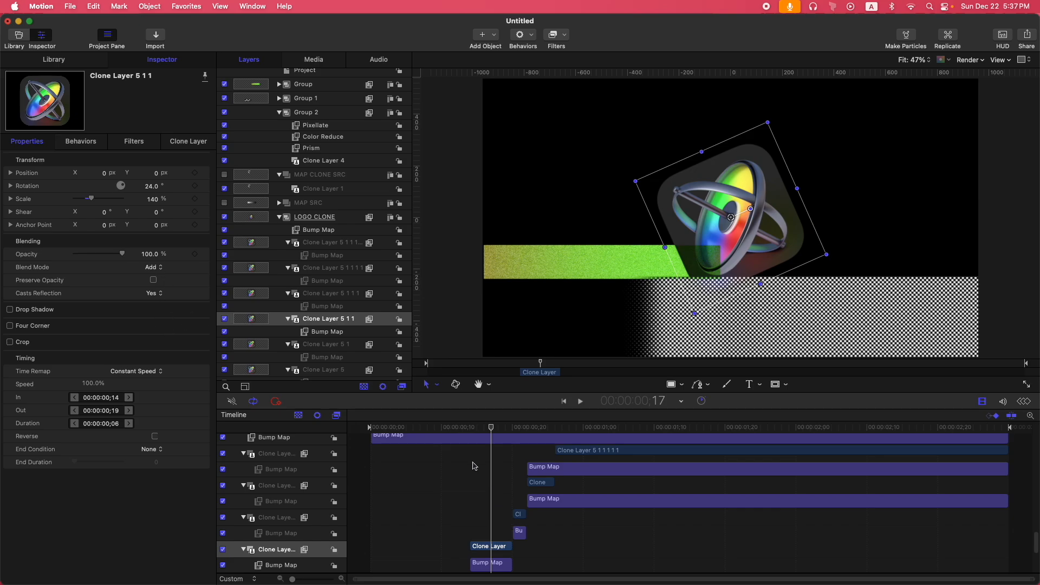
Step: Position Clone Layer 5 at X 186, Y -85.6 with 122% scale, and draw a wide rectangle mask across the logo's upper part
scroll(477, 471, down, 3)
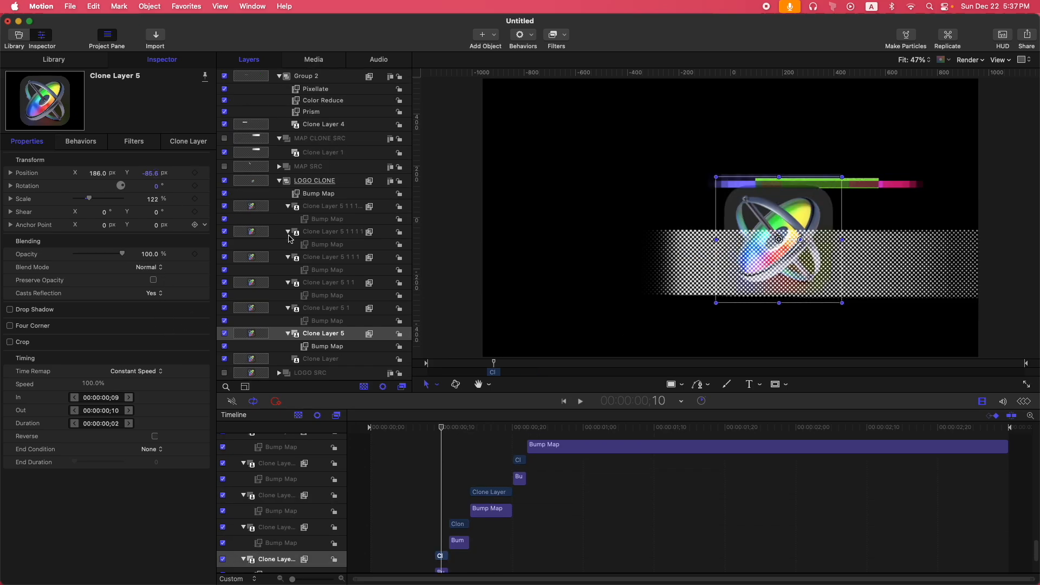
key(m)
drag(644, 202, 801, 228)
Step: Mask Clone Layer 5 1 with a narrow vertical rectangle through the middle of the logo at 00:00:00;12
click(323, 308)
drag(452, 428, 456, 425)
key(m)
mouse_move(711, 133)
mouse_down()
mouse_move(746, 206)
mouse_move(741, 320)
mouse_up()
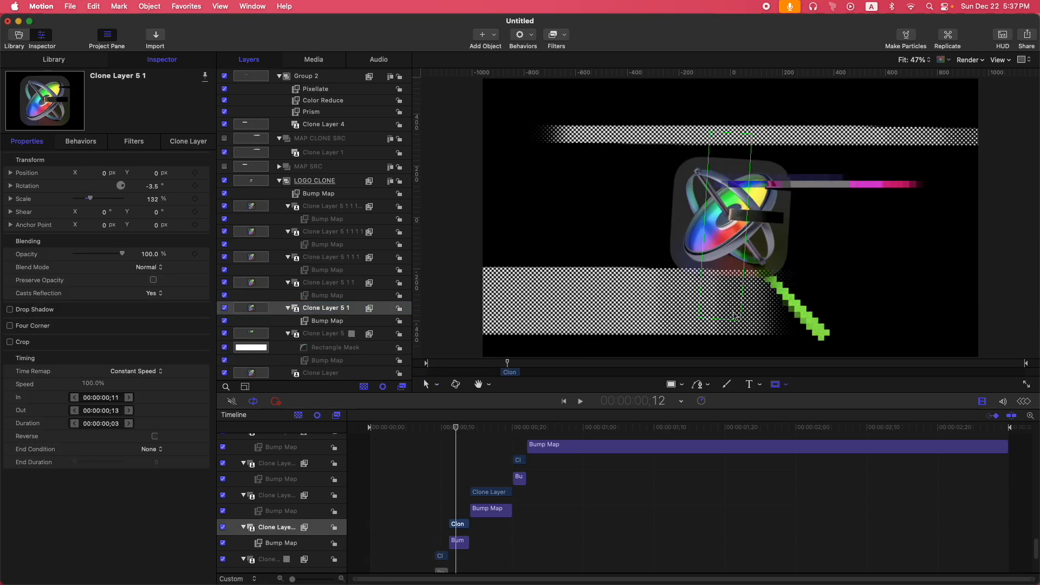
Step: Mask Clone Layer 5 1 1 with a vertical rectangle over the rotated logo at 00:00:00;18
click(322, 286)
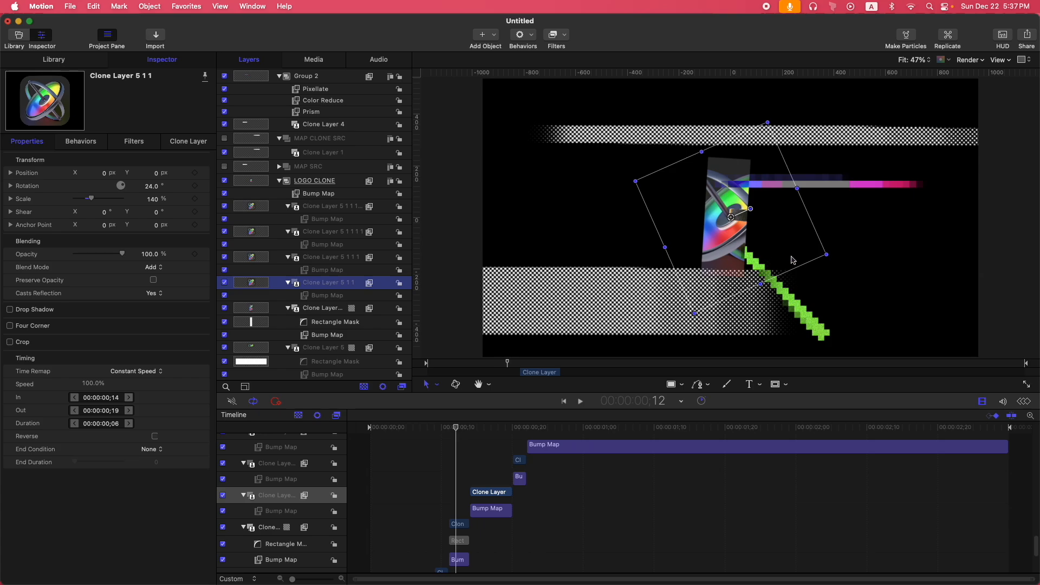
click(498, 428)
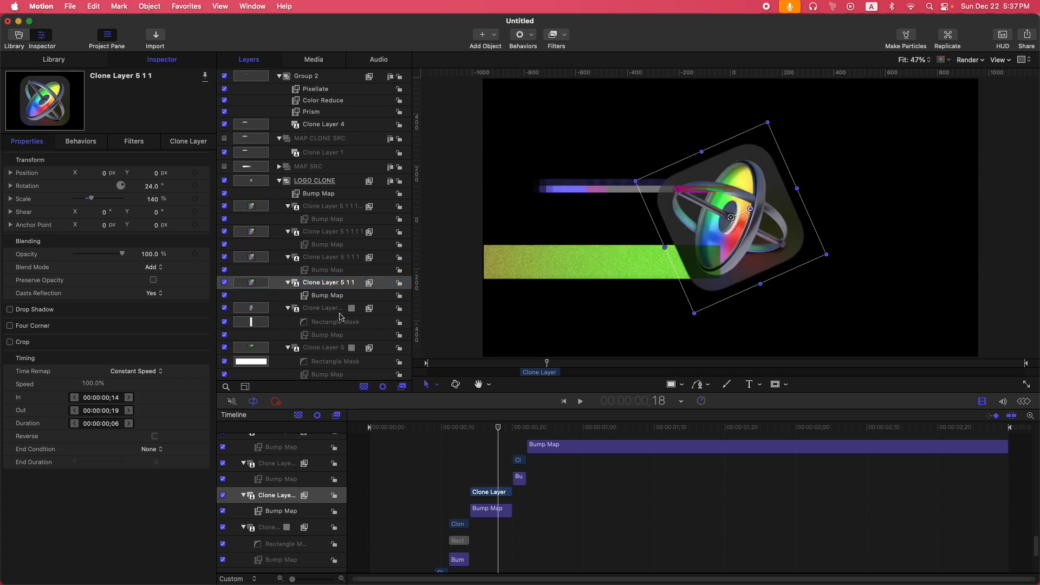
key(alt+r)
drag(676, 140, 784, 316)
Step: Check Clone Layer 5 1 1 1 at 00:00:00;21 and play back the whole glitch animation from the start
click(325, 258)
click(518, 429)
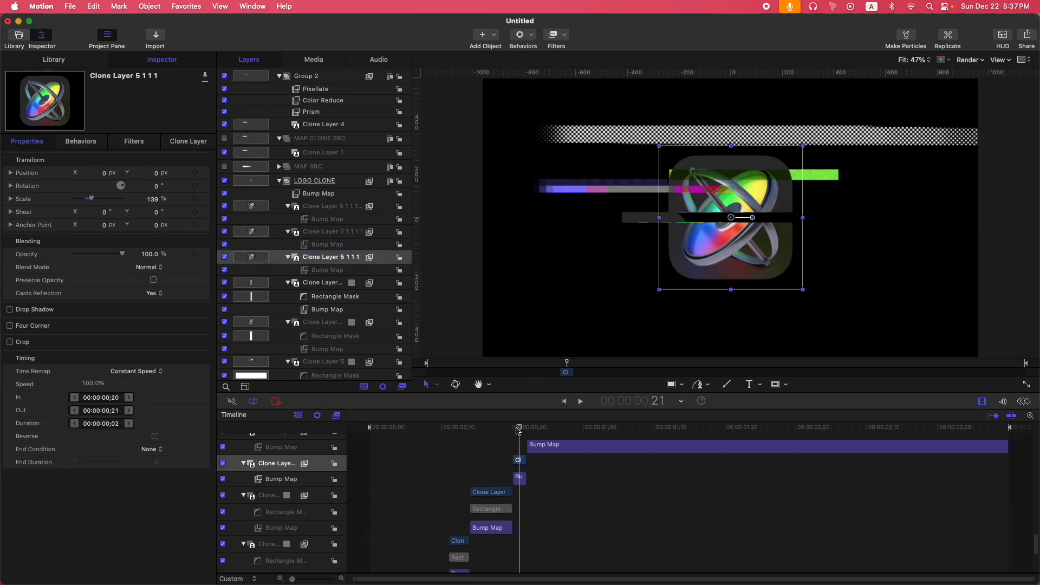
key(space)
click(360, 460)
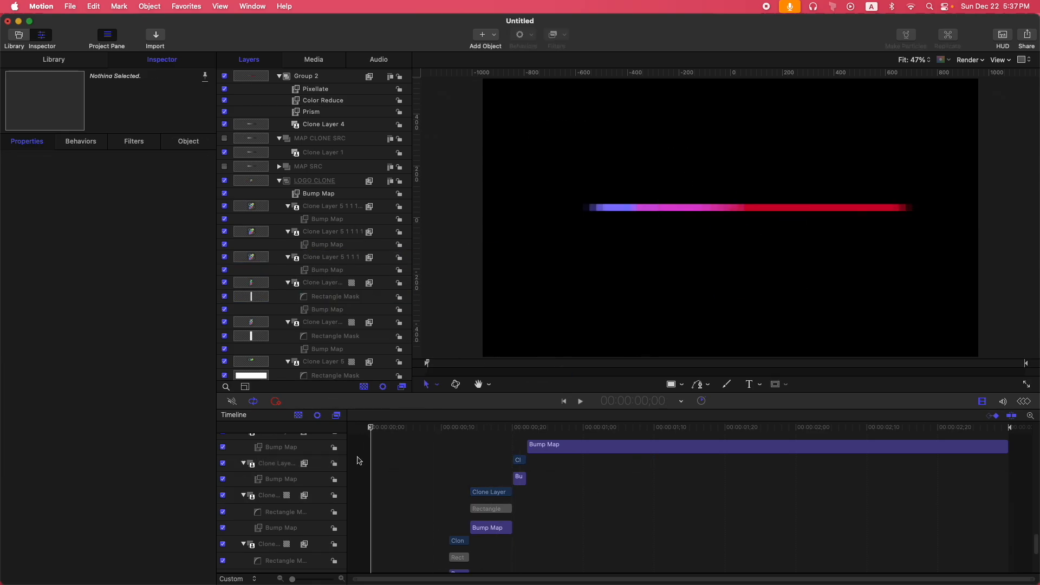
key(space)
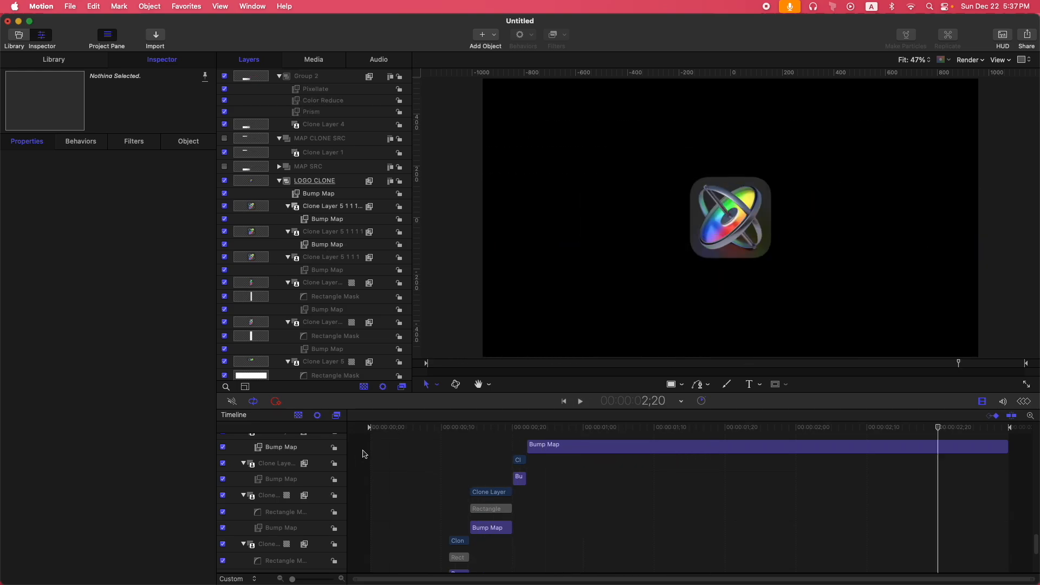